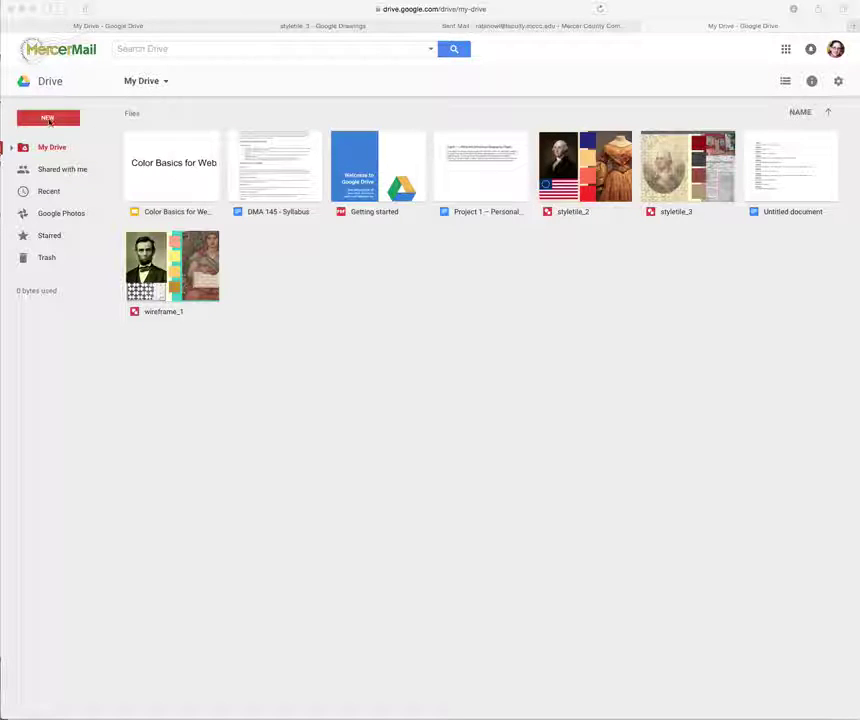
# Create a new blank Google Drawings file from the Google Drive New menu.
pyautogui.click(48, 120)
pyautogui.click(48, 120)
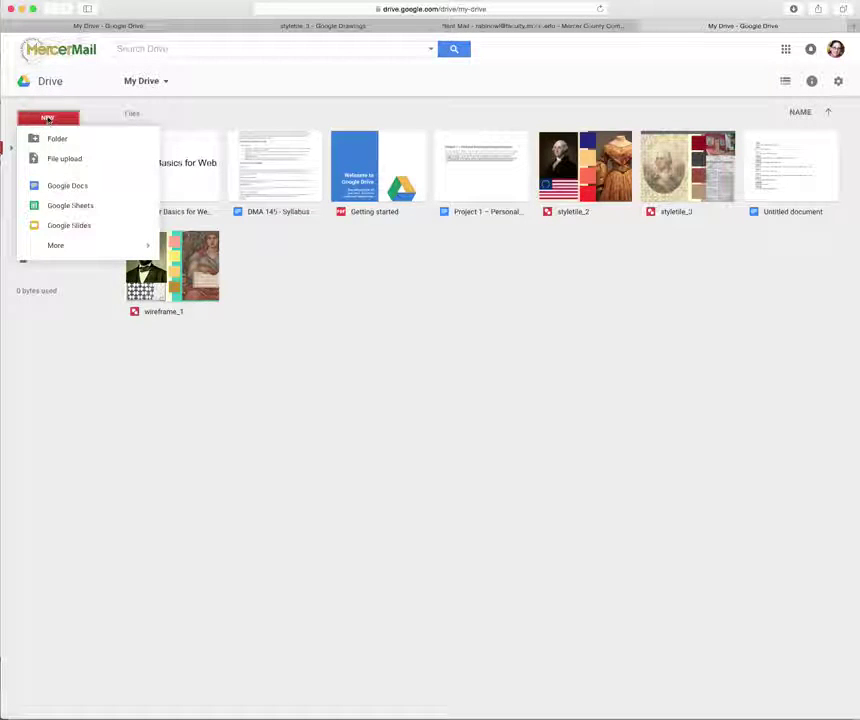
pyautogui.moveTo(96, 245)
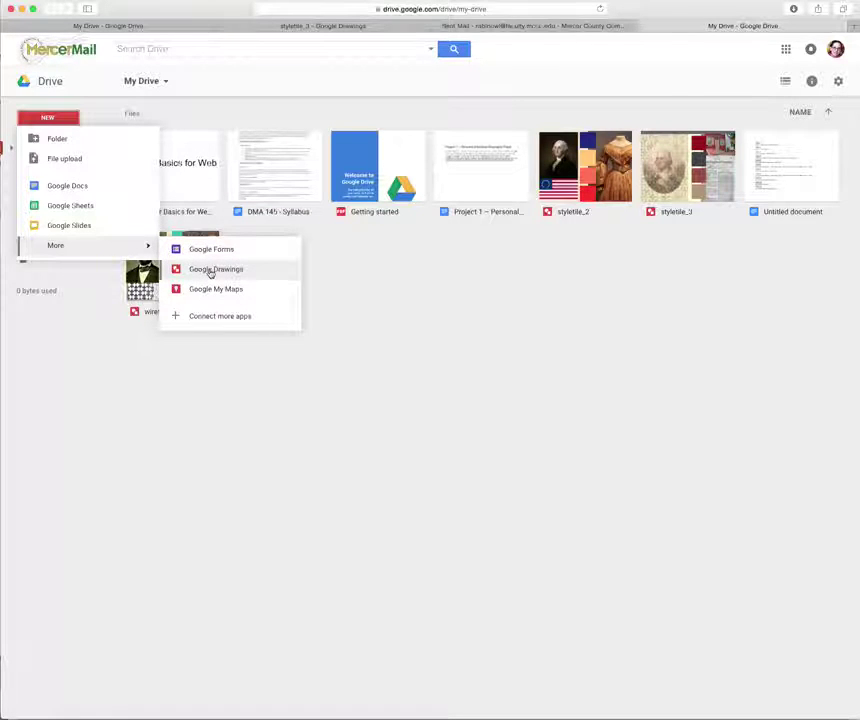
pyautogui.click(210, 271)
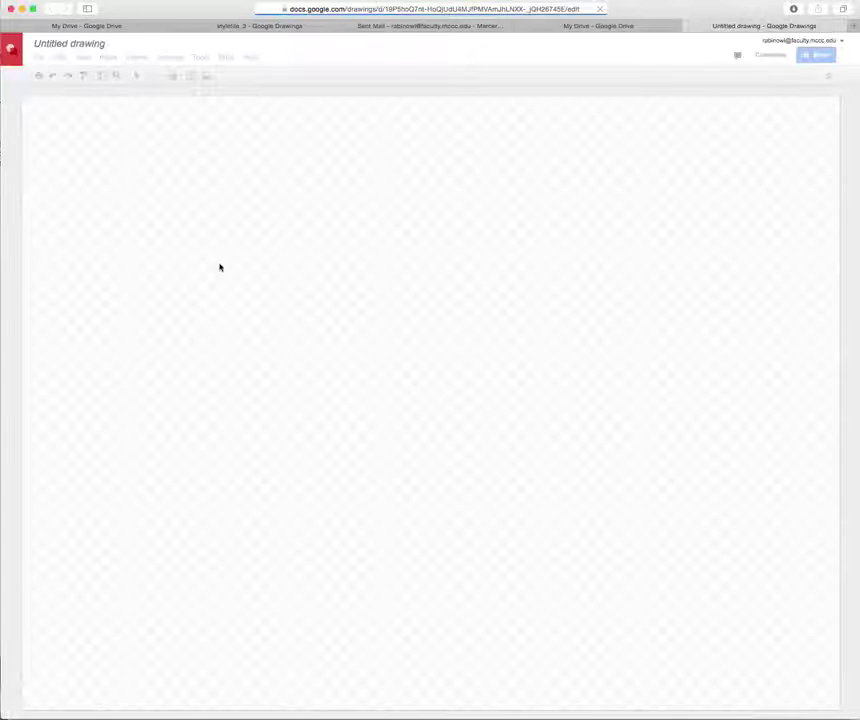
# Start renaming the drawing by entering 'styletile_' as its title.
pyautogui.click(106, 44)
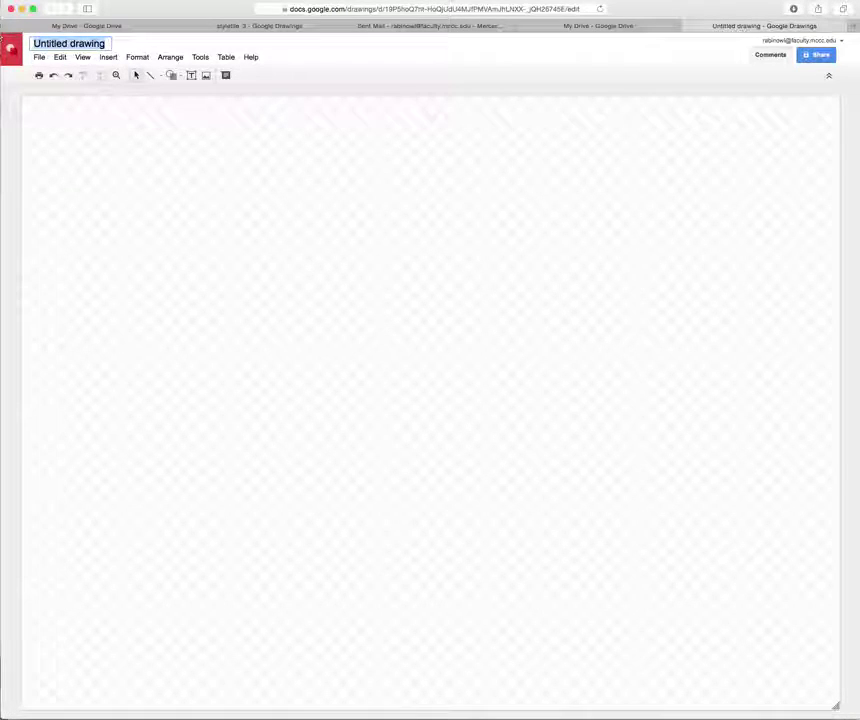
pyautogui.write('sty')
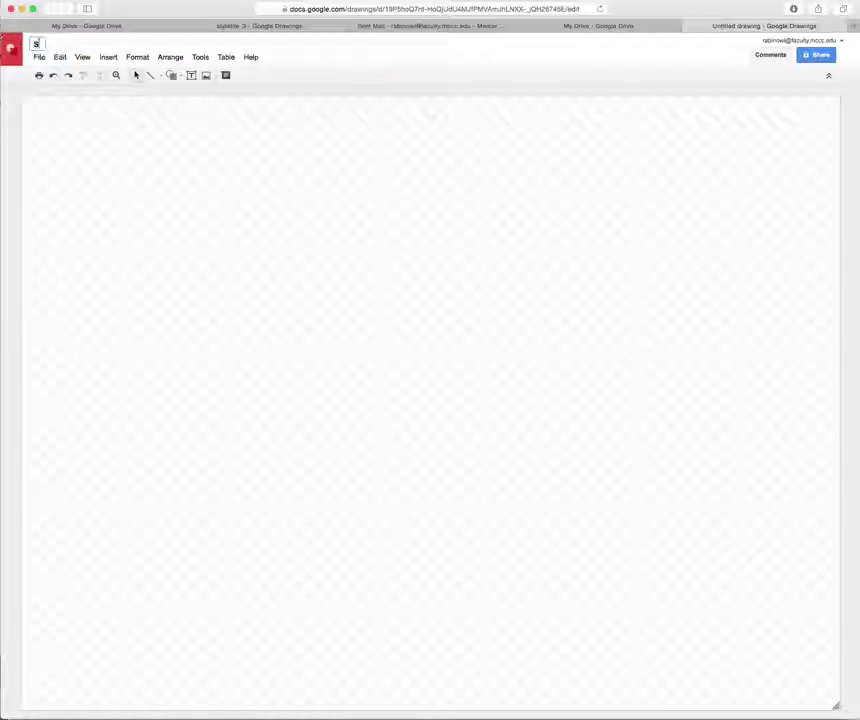
pyautogui.write('letile_4')
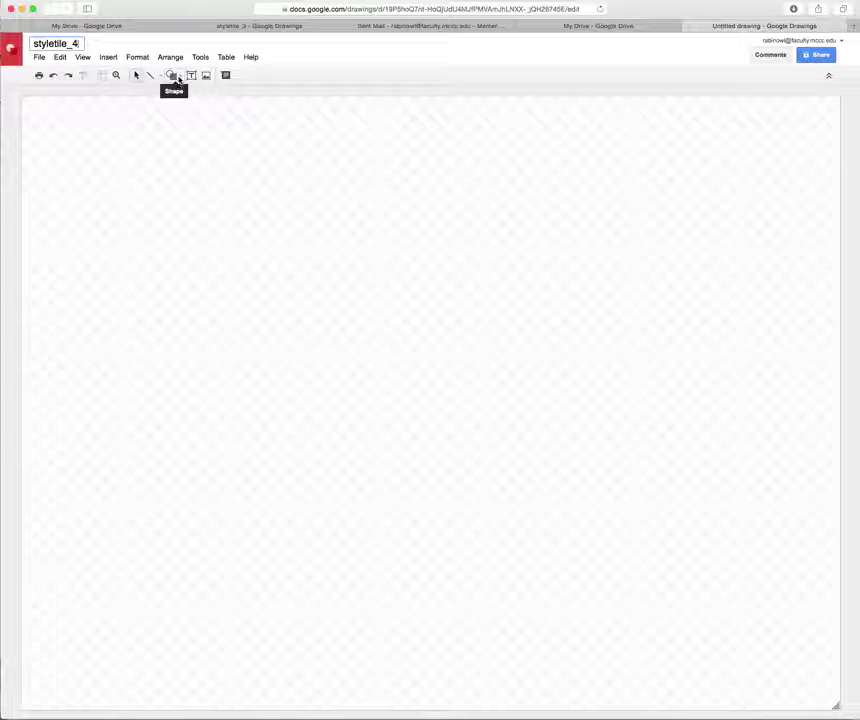
# Draw a rectangle covering the whole canvas and make its outline transparent.
pyautogui.click(176, 77)
pyautogui.moveTo(190, 96)
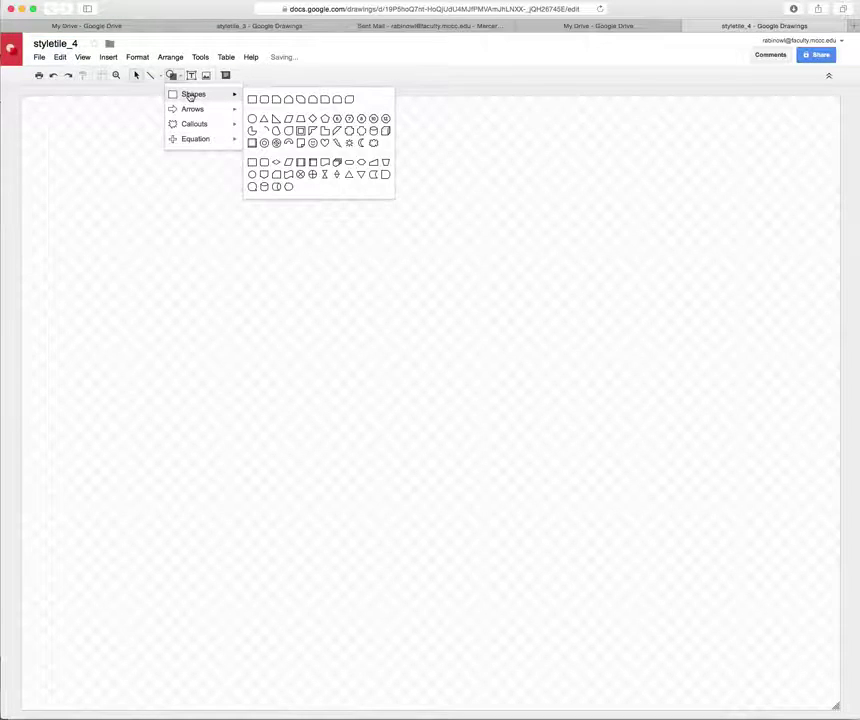
pyautogui.click(252, 99)
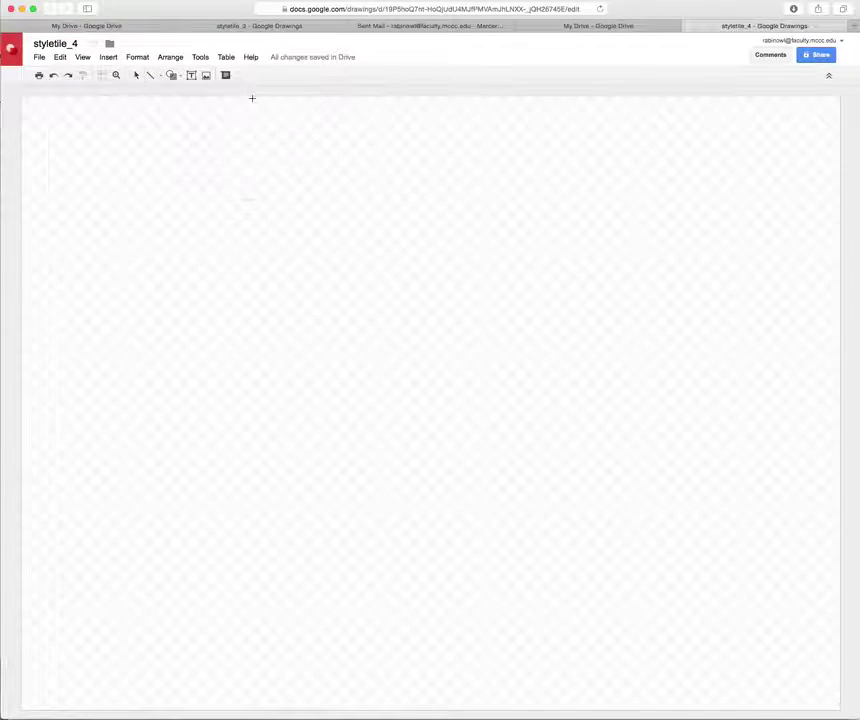
pyautogui.moveTo(20, 97); pyautogui.dragTo(839, 709)
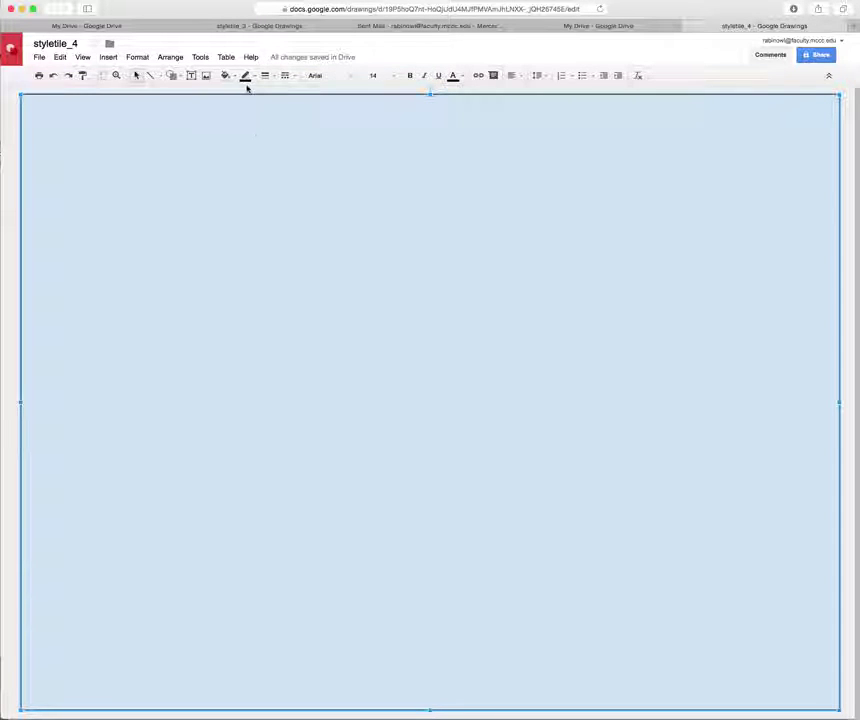
pyautogui.click(251, 77)
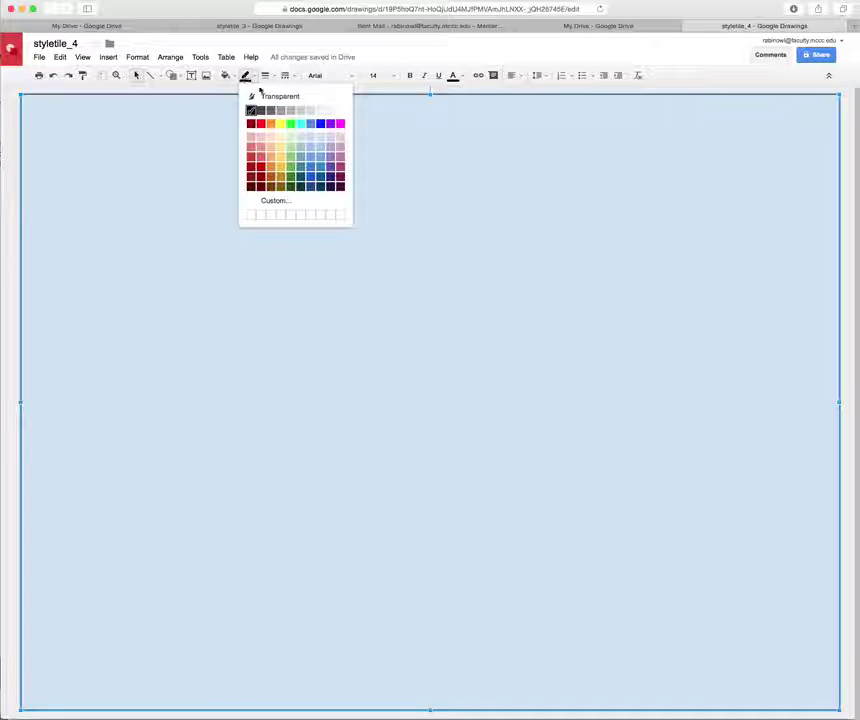
pyautogui.click(274, 97)
# Fill the rectangle with a custom pale cream-yellow colour.
pyautogui.click(233, 78)
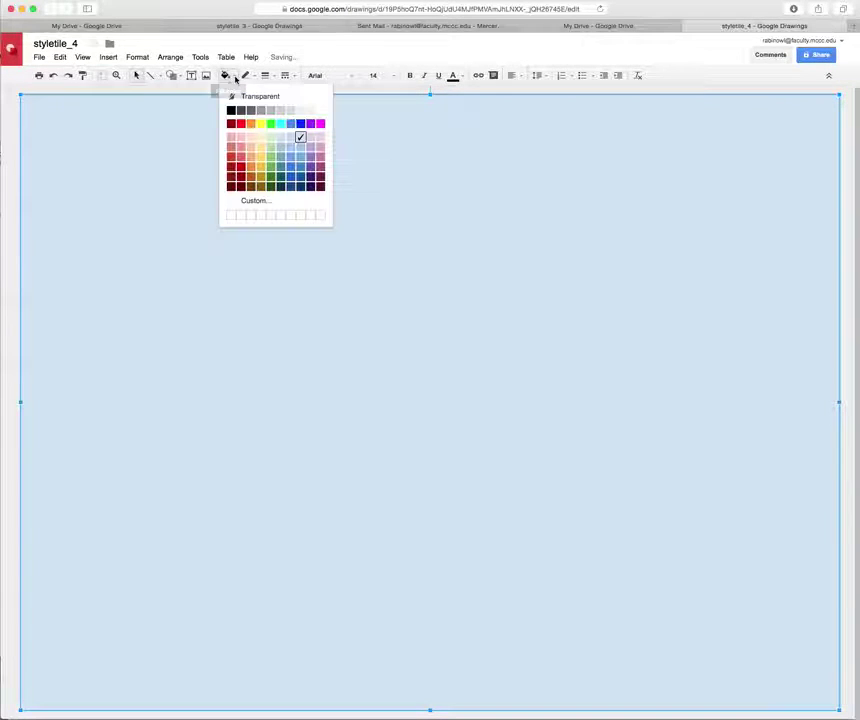
pyautogui.click(257, 201)
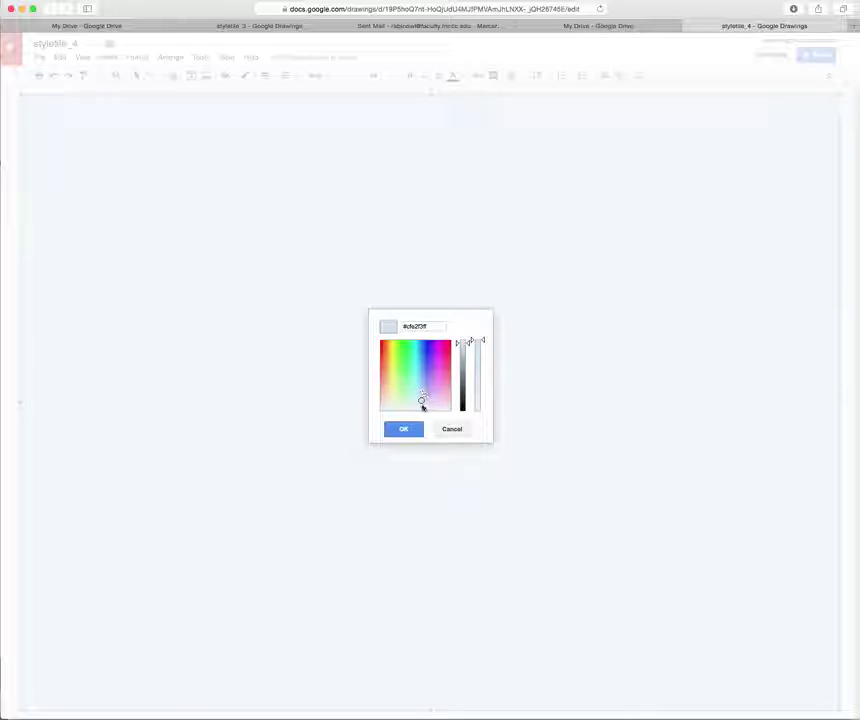
pyautogui.click(451, 429)
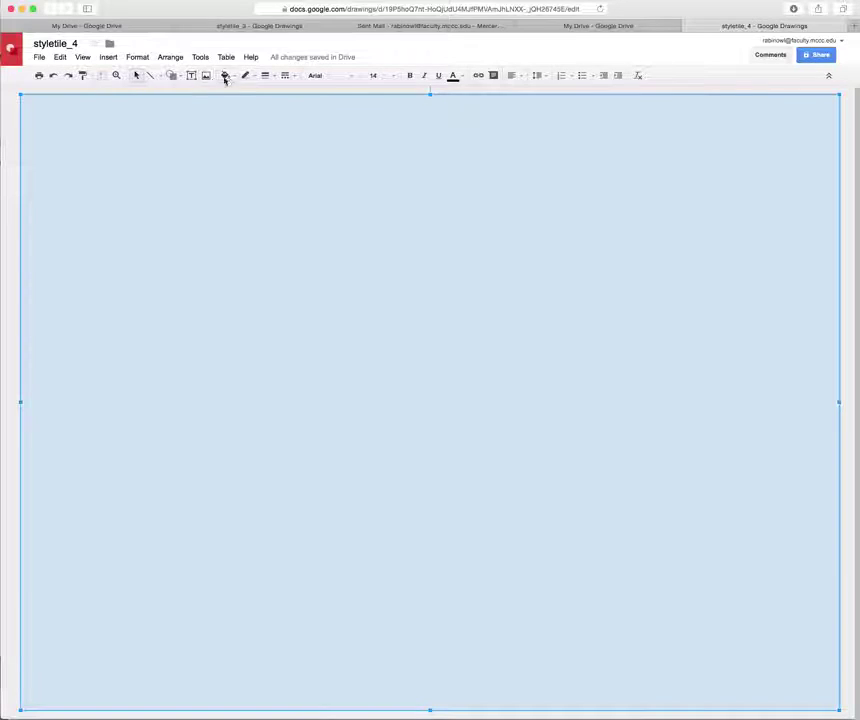
pyautogui.click(225, 75)
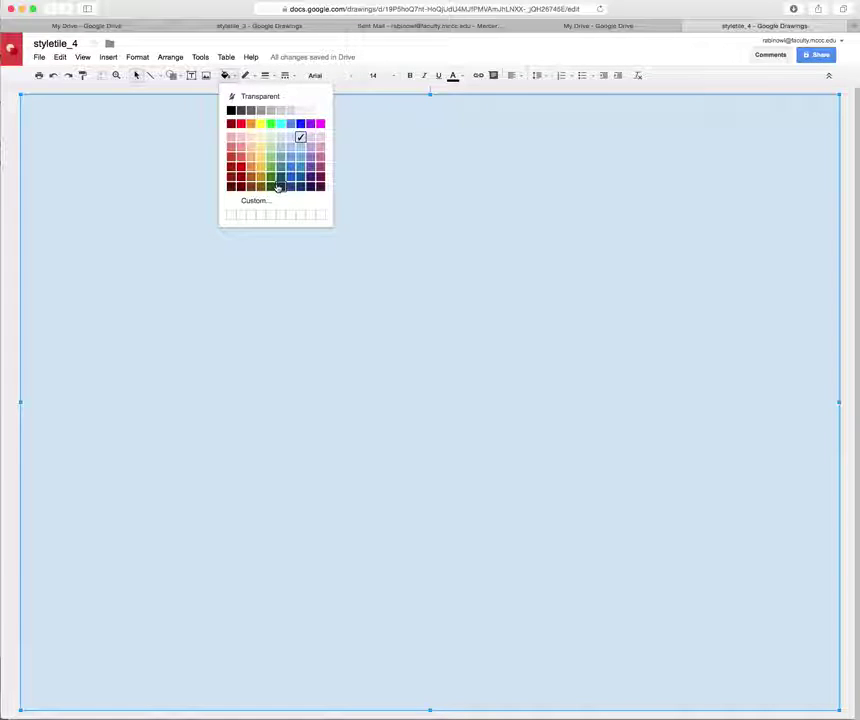
pyautogui.click(256, 202)
pyautogui.moveTo(420, 401); pyautogui.dragTo(392, 400)
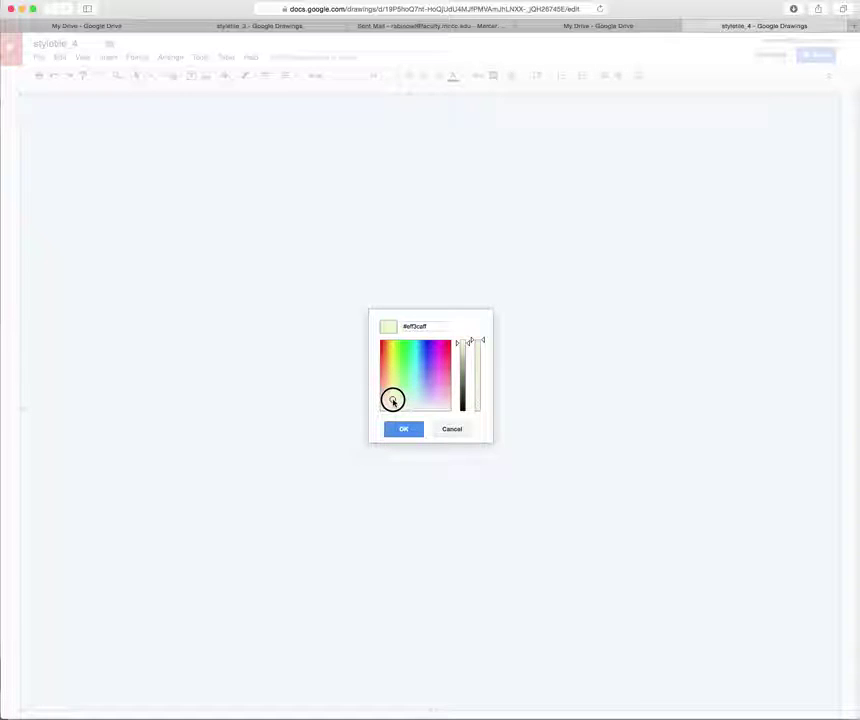
pyautogui.moveTo(466, 346); pyautogui.dragTo(468, 335)
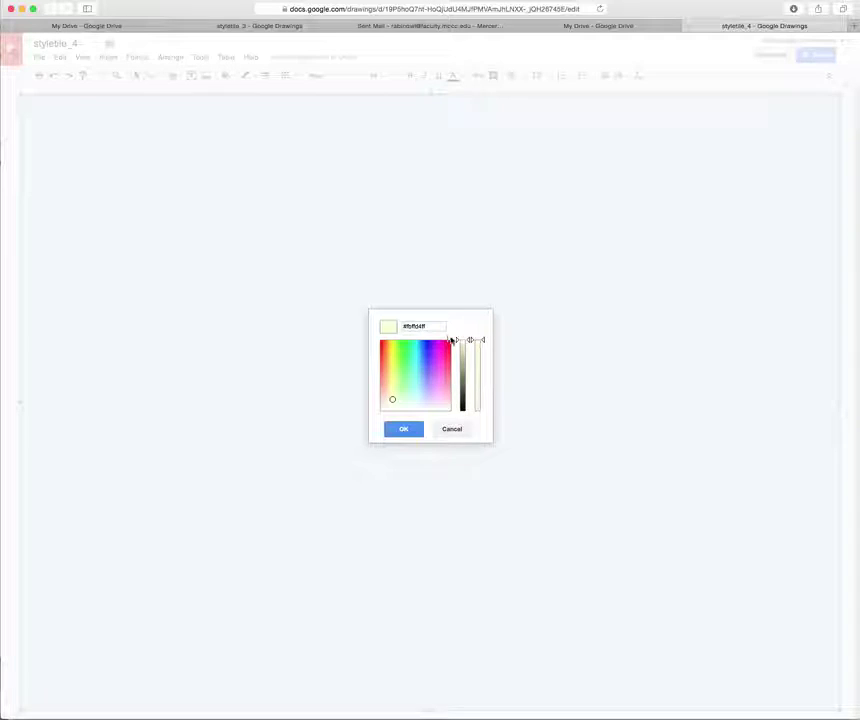
pyautogui.click(406, 430)
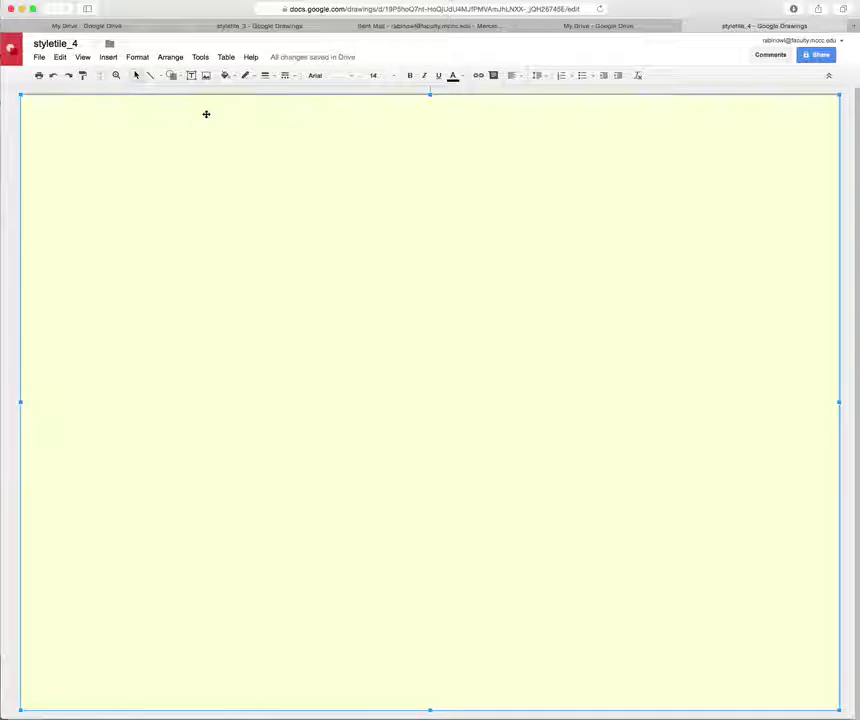
# Search images for 'george washington' and insert the oval portrait onto the canvas.
pyautogui.click(206, 76)
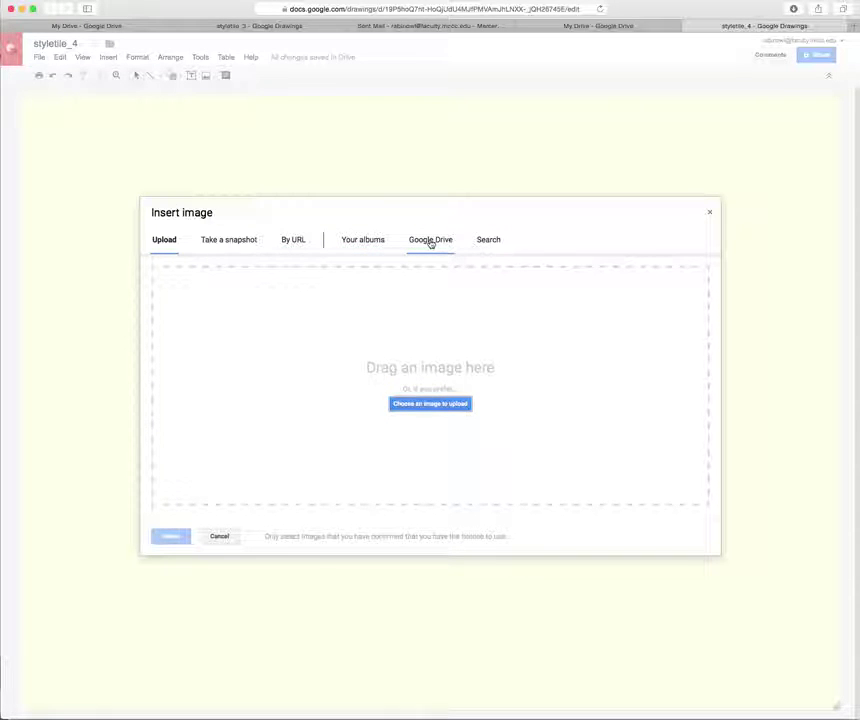
pyautogui.click(488, 240)
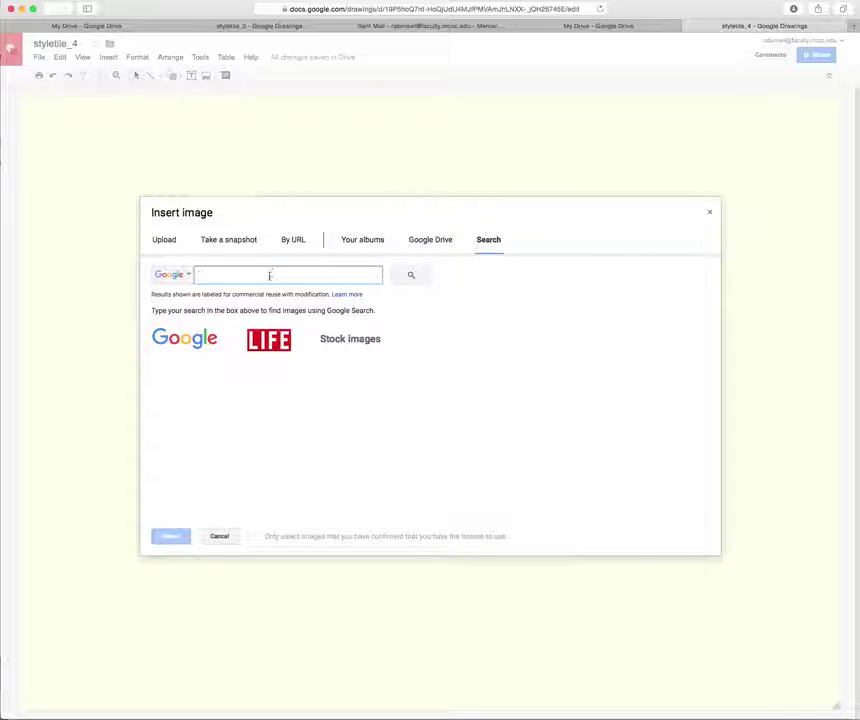
pyautogui.write('geaorge')
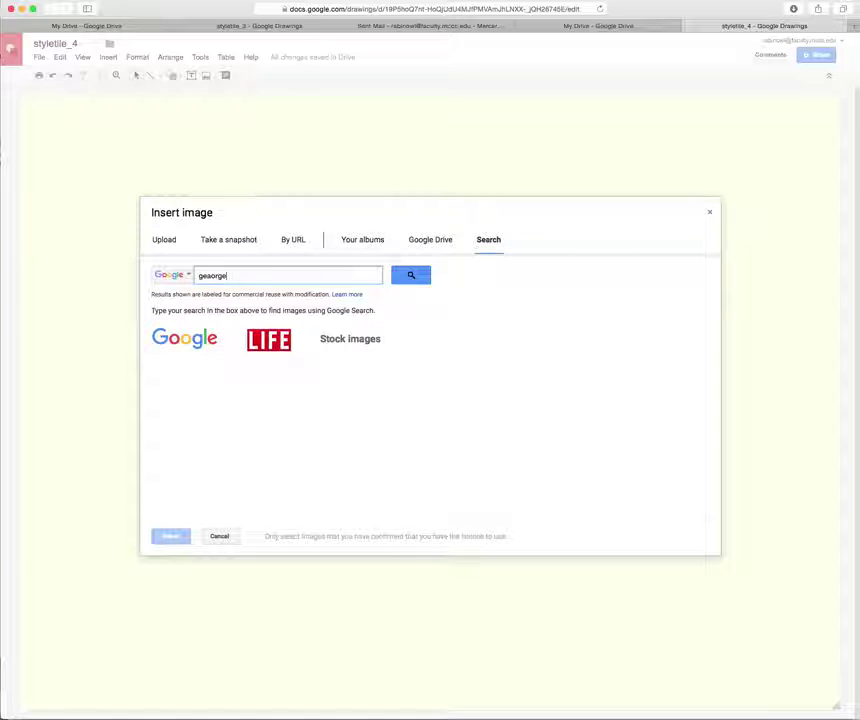
pyautogui.press('BackSpace')
pyautogui.press('BackSpace')
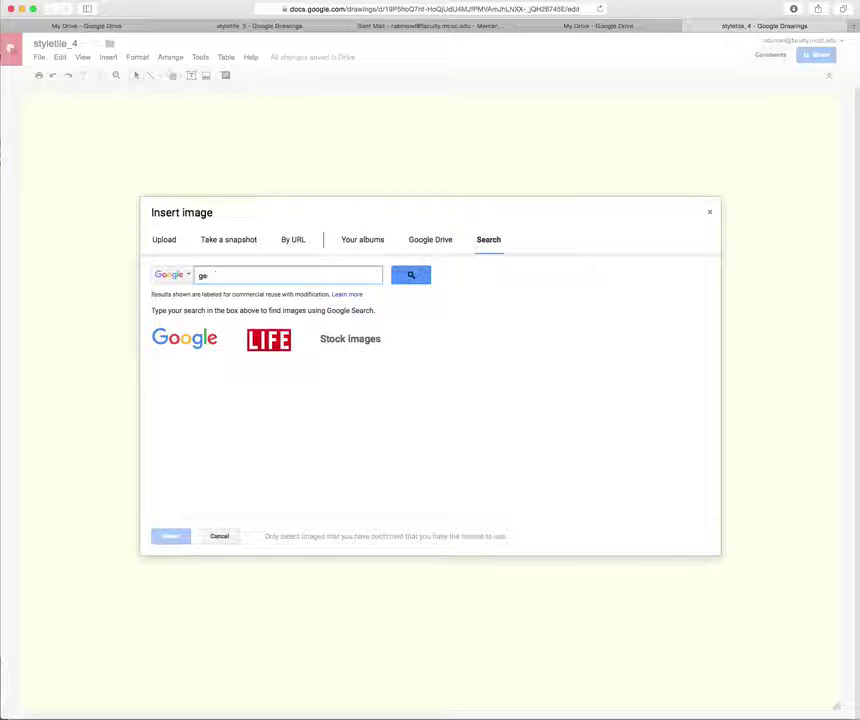
pyautogui.write('o')
pyautogui.write('rge wil')
pyautogui.write('hington')
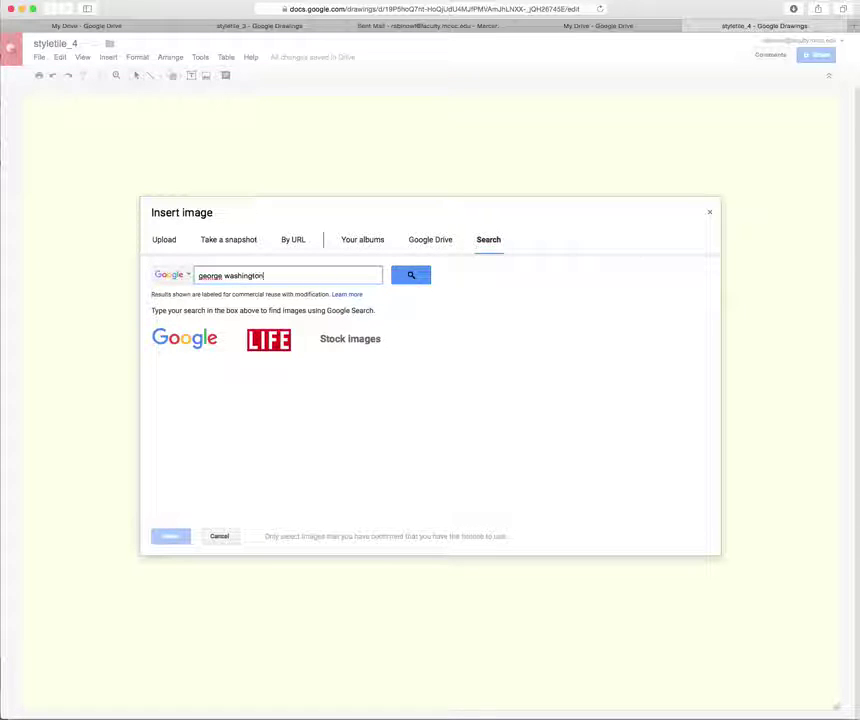
pyautogui.press('Return')
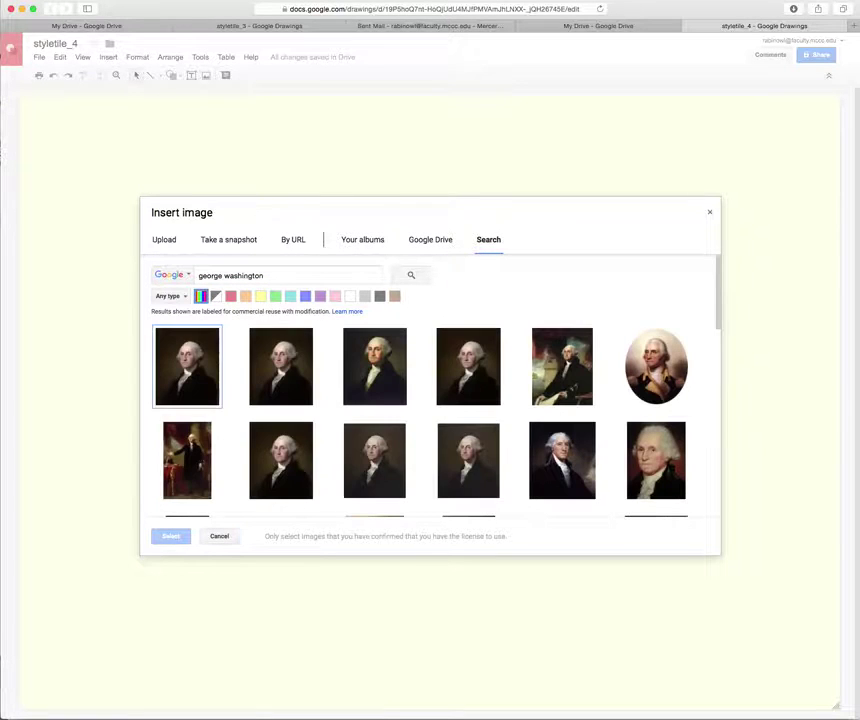
pyautogui.click(656, 366)
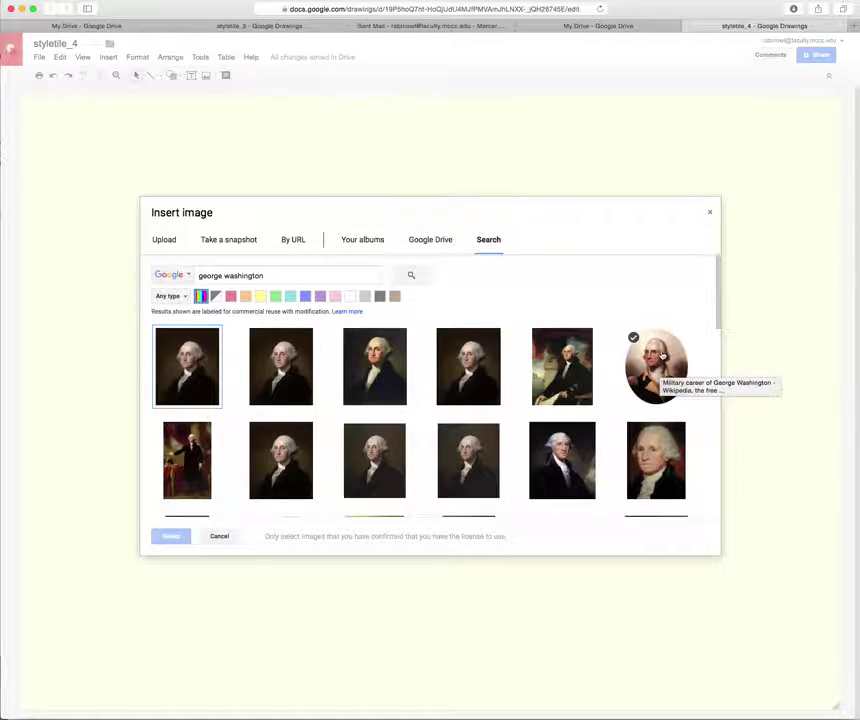
pyautogui.click(660, 372)
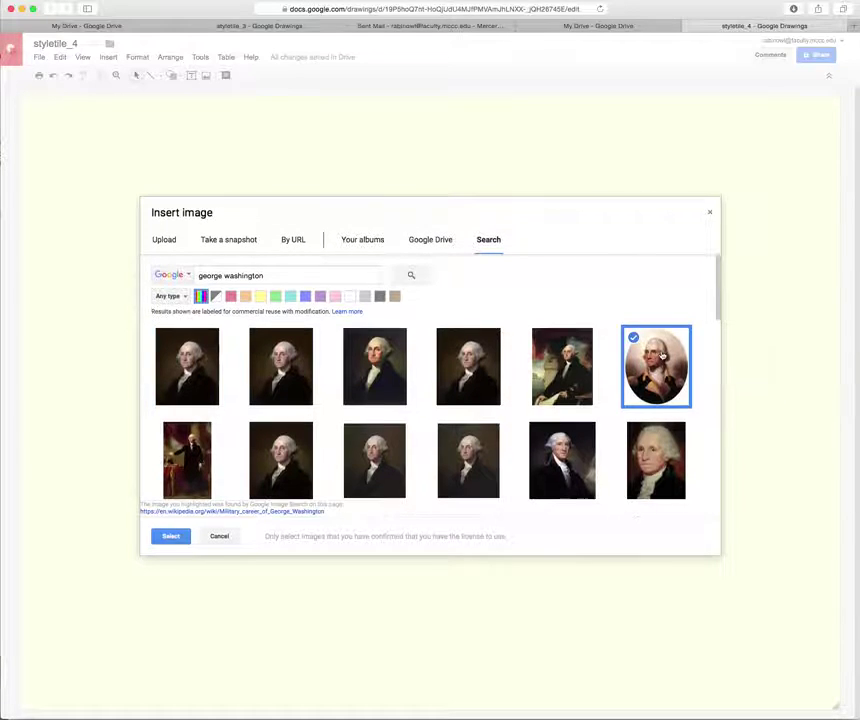
pyautogui.click(172, 538)
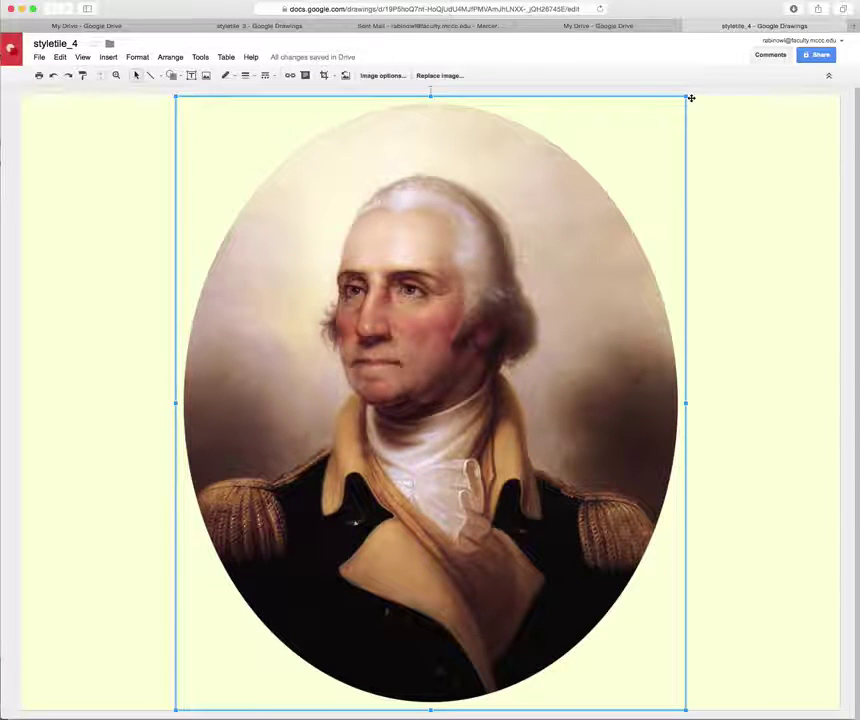
# Shrink the Washington portrait and move it toward the upper-left of the canvas.
pyautogui.moveTo(687, 97); pyautogui.dragTo(639, 184)
pyautogui.moveTo(506, 401); pyautogui.dragTo(370, 377)
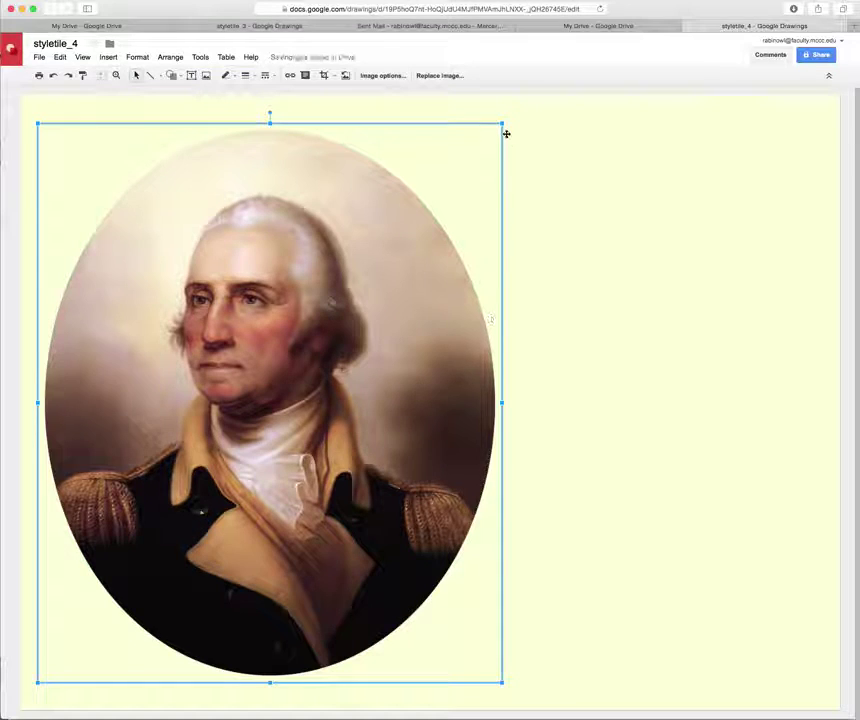
pyautogui.moveTo(504, 122); pyautogui.dragTo(473, 158)
pyautogui.moveTo(293, 316)
pyautogui.mouseDown()
pyautogui.moveTo(288, 288)
pyautogui.moveTo(292, 297)
pyautogui.mouseUp()
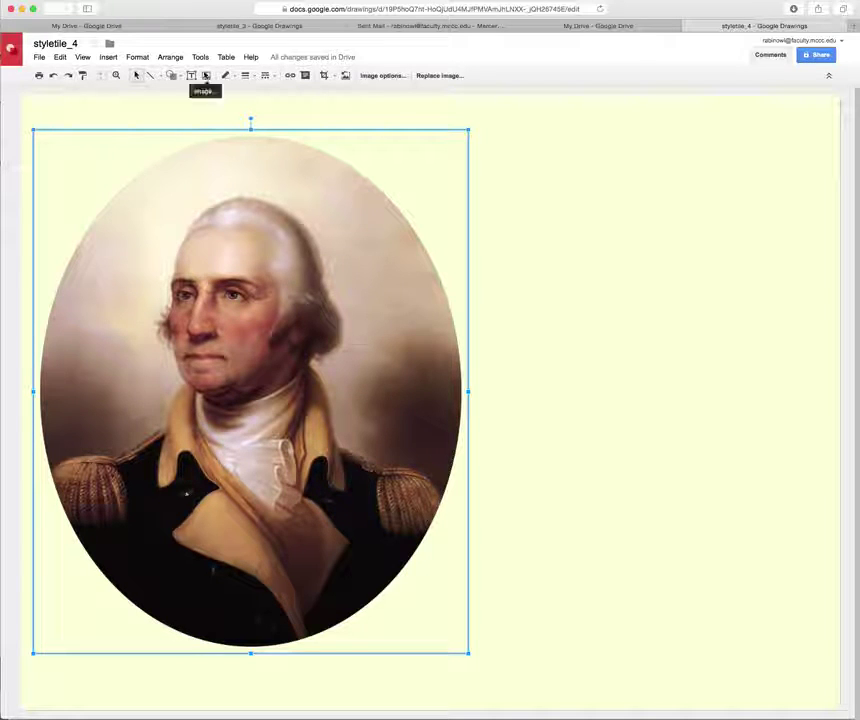
pyautogui.click(206, 76)
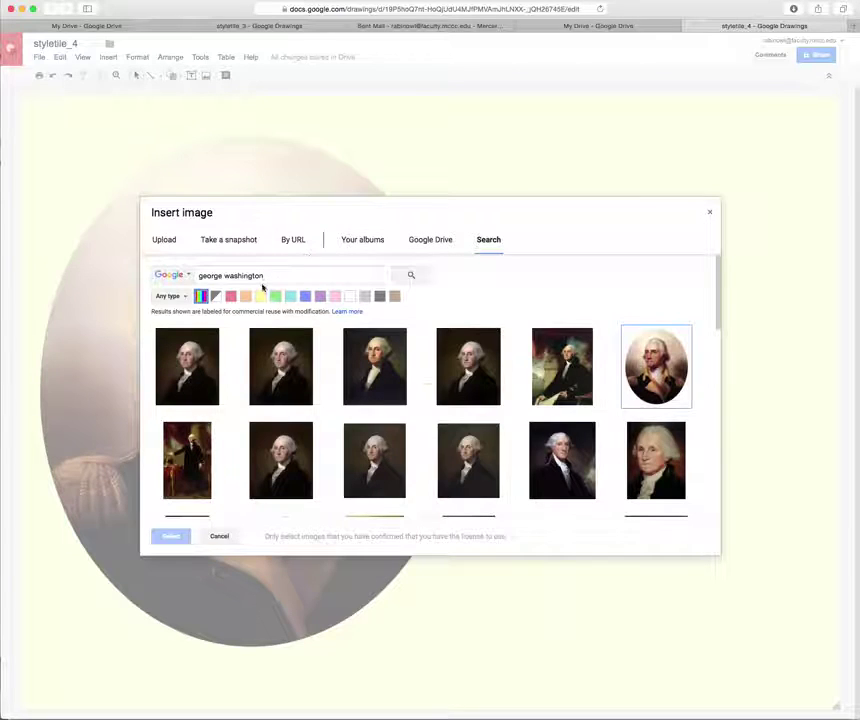
# Search 'colonial pattern', insert the brown Sarong batik image, and move it to the left side.
pyautogui.moveTo(267, 274); pyautogui.dragTo(188, 272)
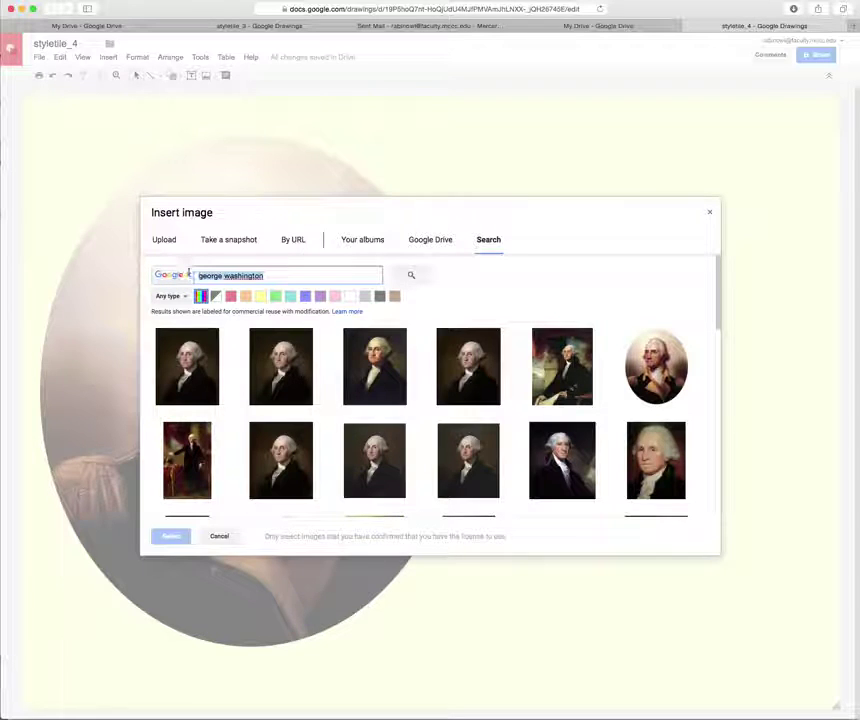
pyautogui.write('colo')
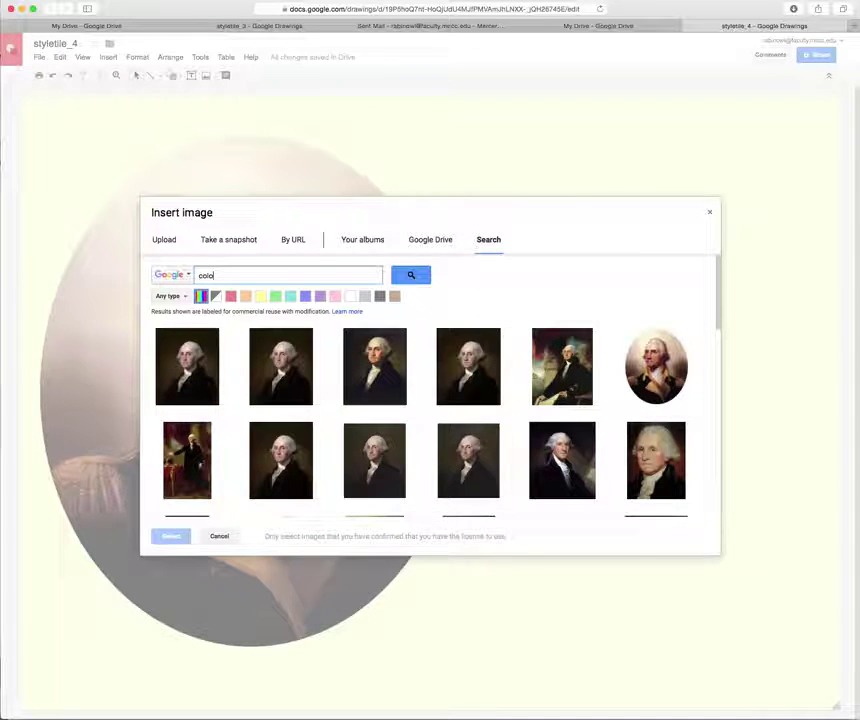
pyautogui.write('nial pai')
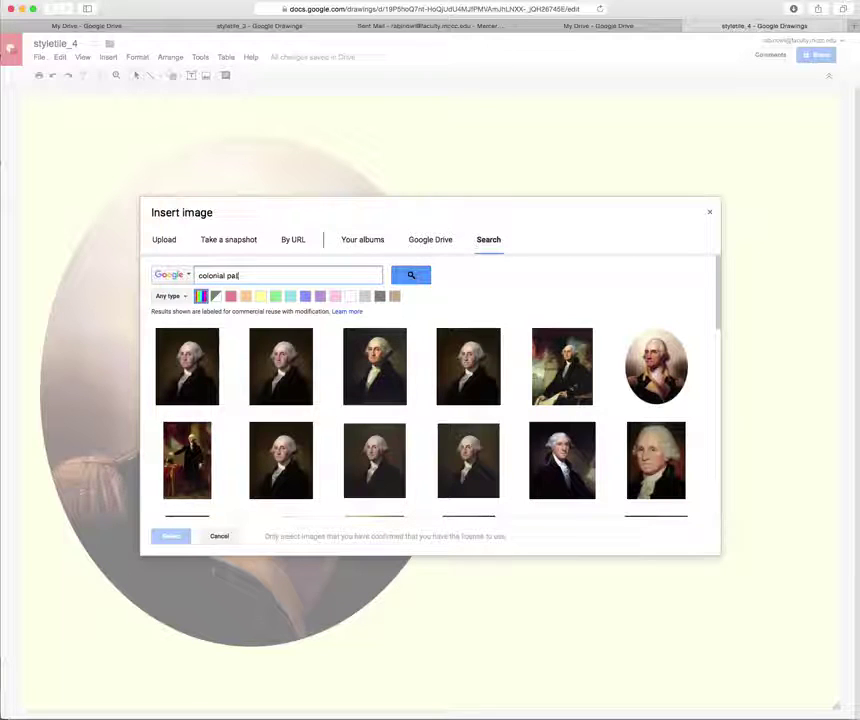
pyautogui.write('tern')
pyautogui.press('Return')
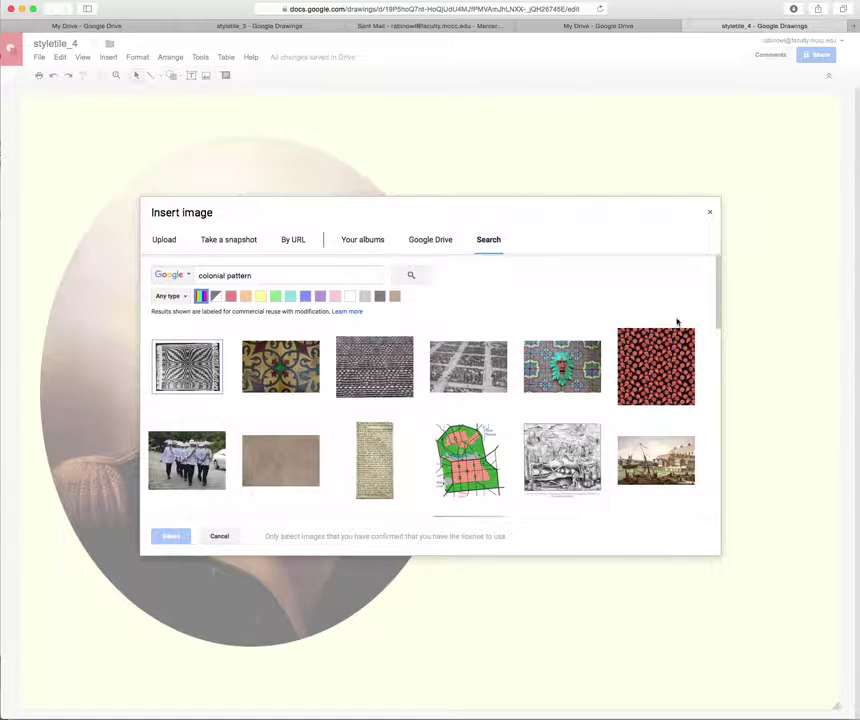
pyautogui.moveTo(718, 317); pyautogui.dragTo(720, 343)
pyautogui.moveTo(719, 380); pyautogui.dragTo(719, 392)
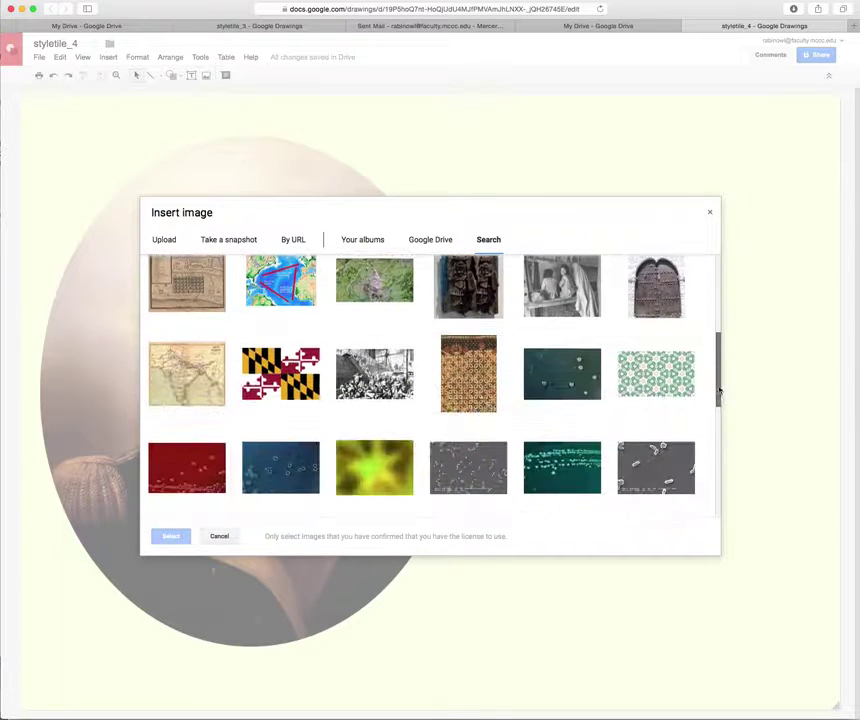
pyautogui.click(470, 375)
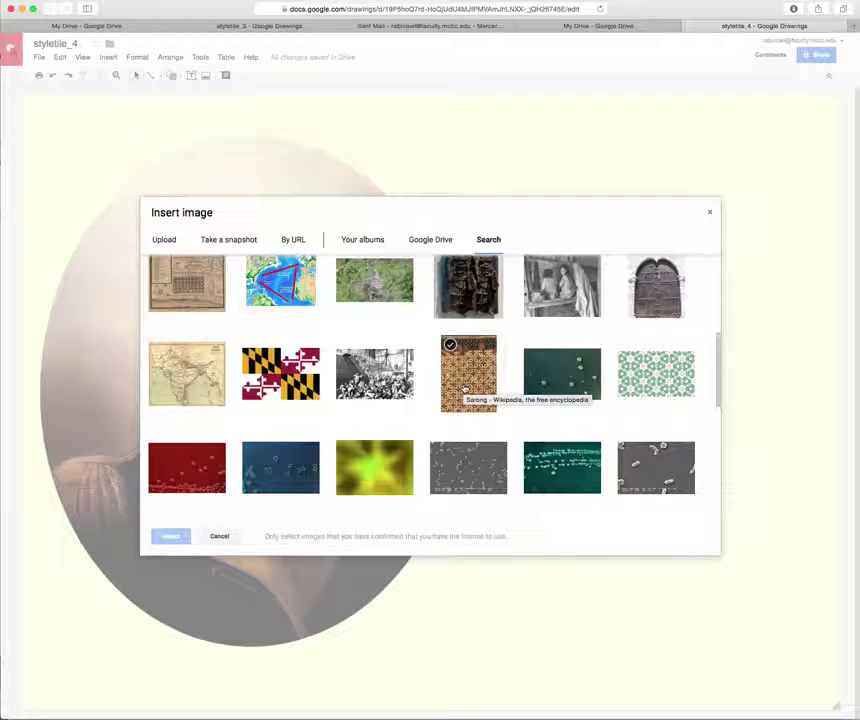
pyautogui.click(464, 390)
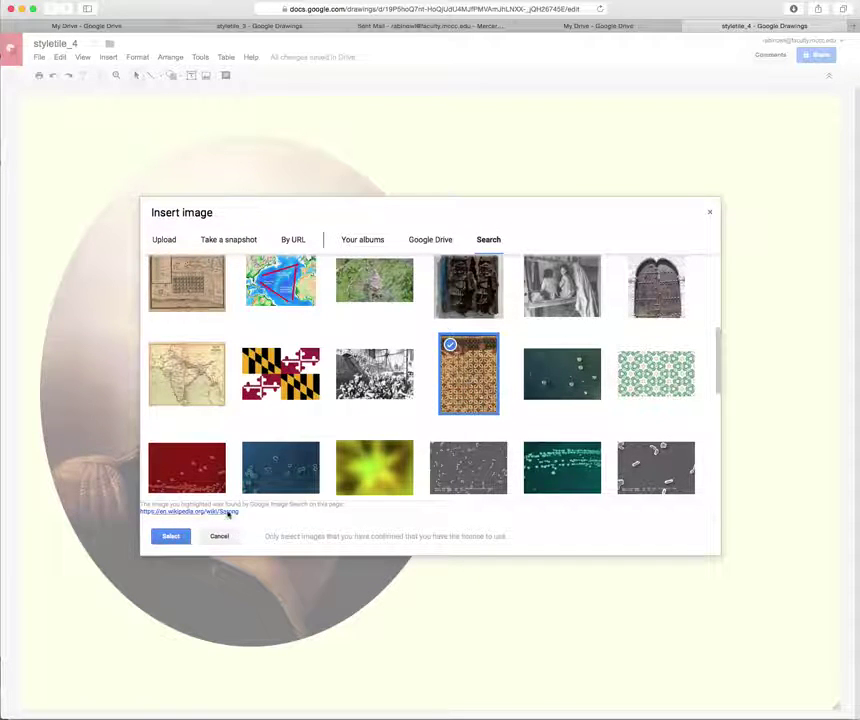
pyautogui.click(177, 536)
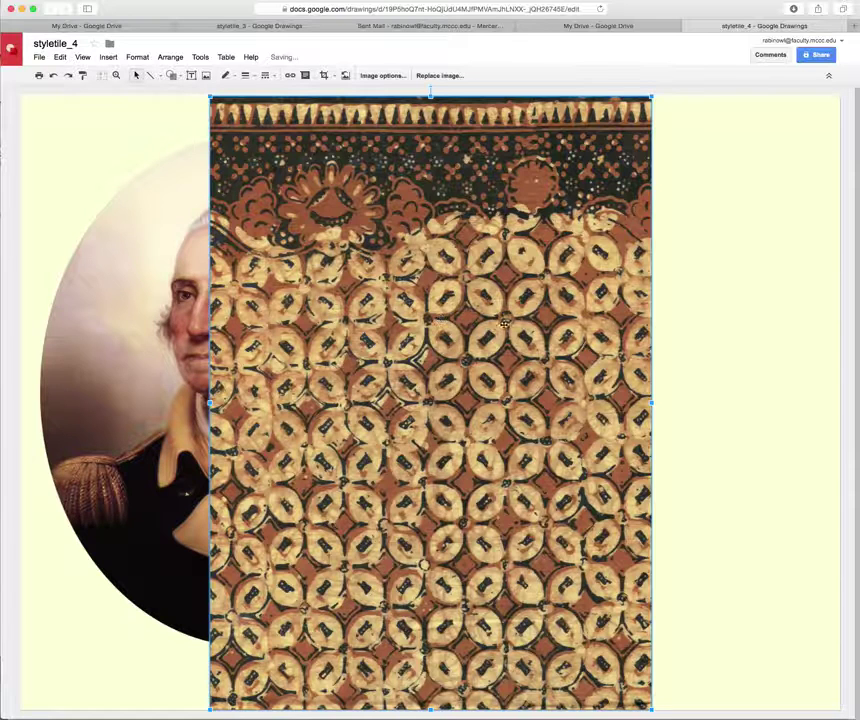
pyautogui.moveTo(522, 326); pyautogui.dragTo(335, 329)
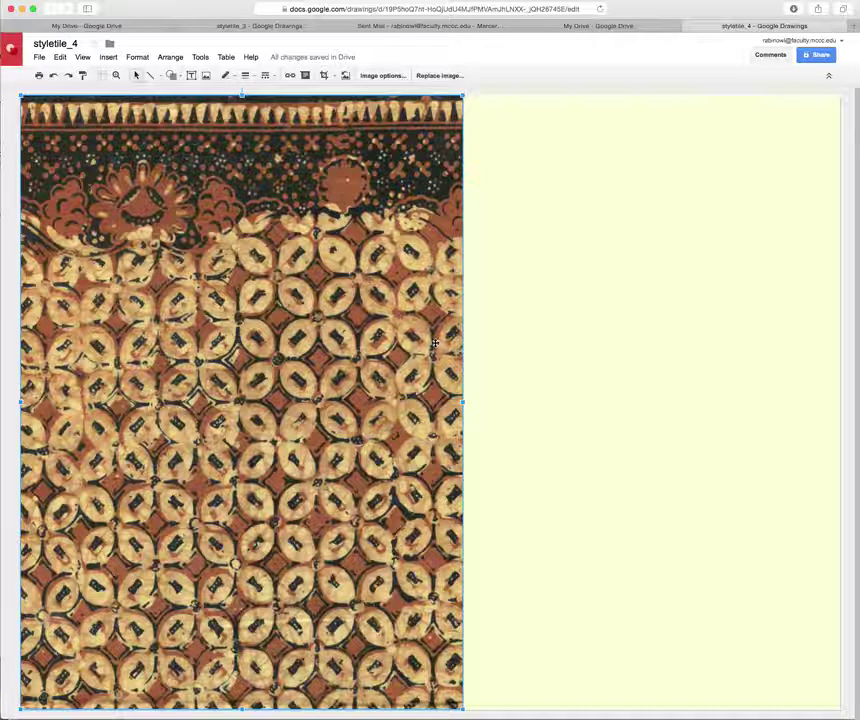
# Send the batik pattern backward so it sits behind the Washington portrait.
pyautogui.rightClick(362, 312)
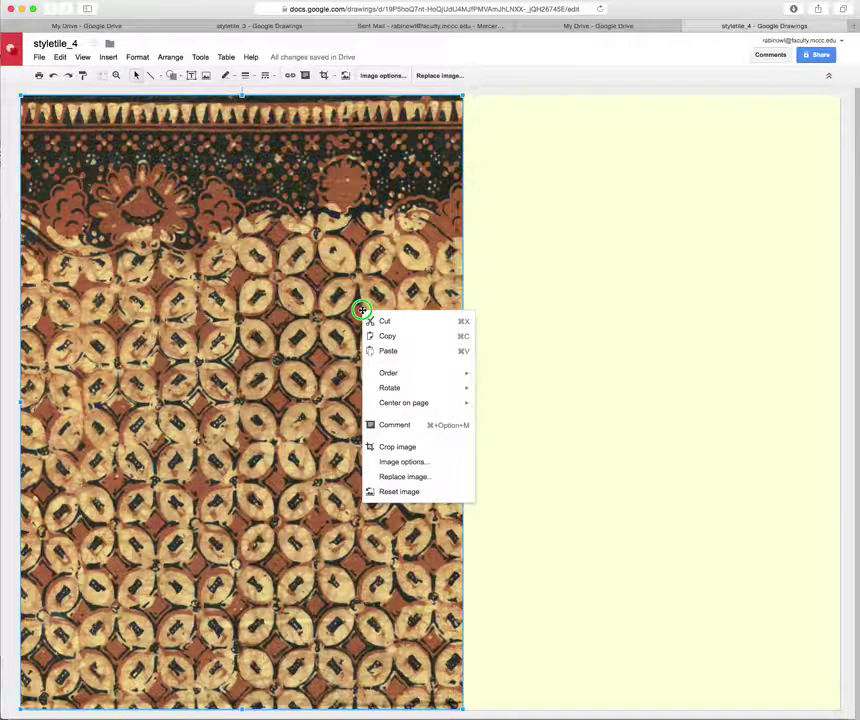
pyautogui.click(407, 378)
pyautogui.click(535, 406)
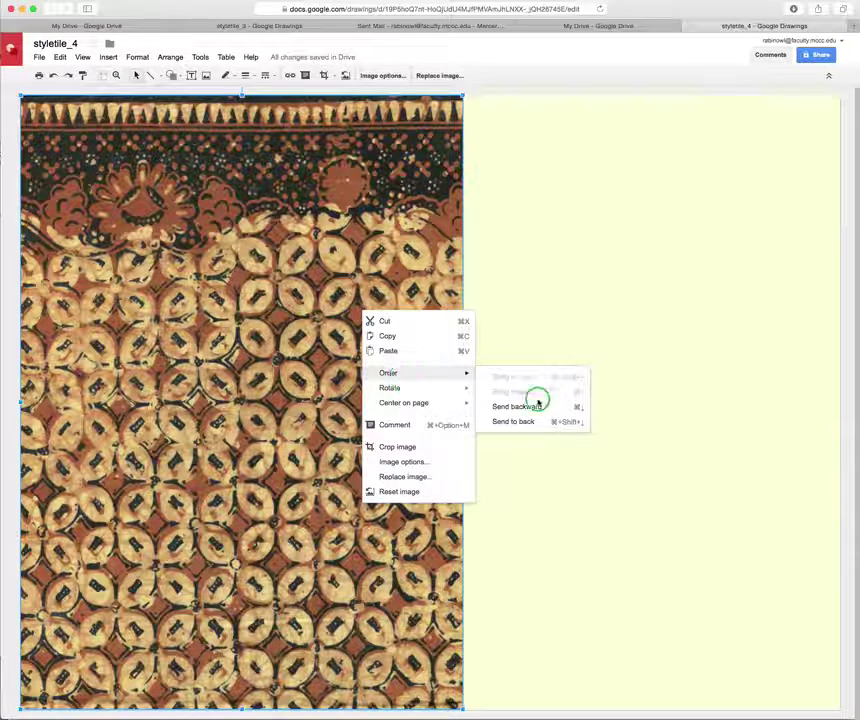
pyautogui.click(516, 406)
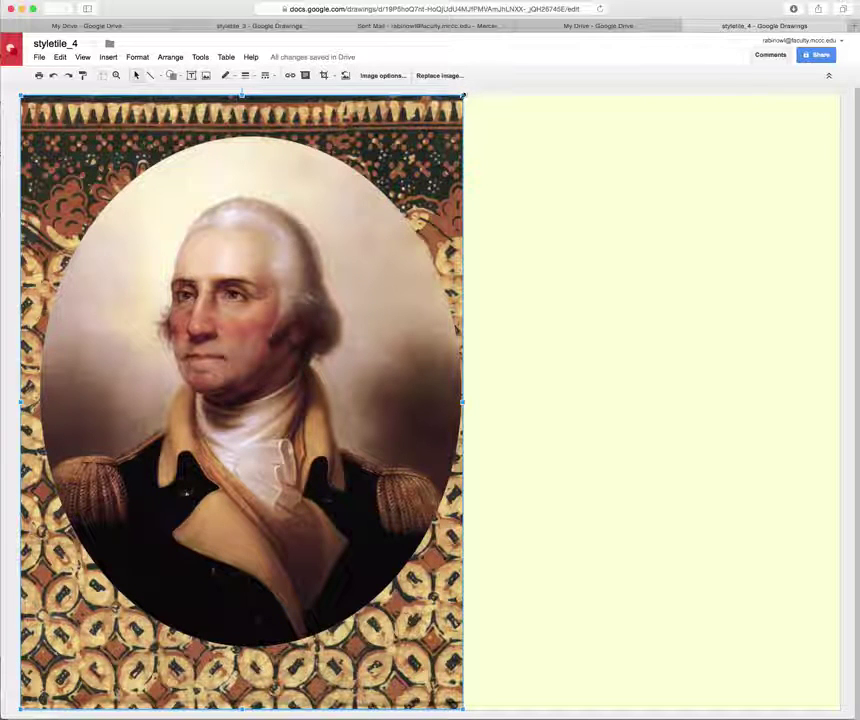
pyautogui.moveTo(462, 94); pyautogui.dragTo(482, 65)
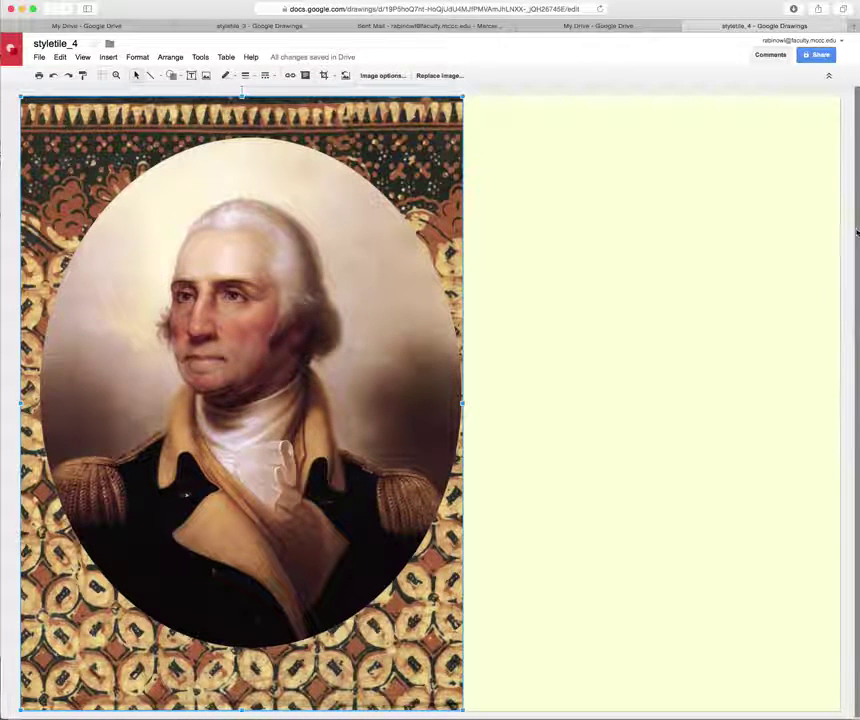
# Align and enlarge the pattern along the left edge, nudging the portrait right to centre it.
pyautogui.click(439, 193)
pyautogui.moveTo(439, 193); pyautogui.dragTo(432, 145)
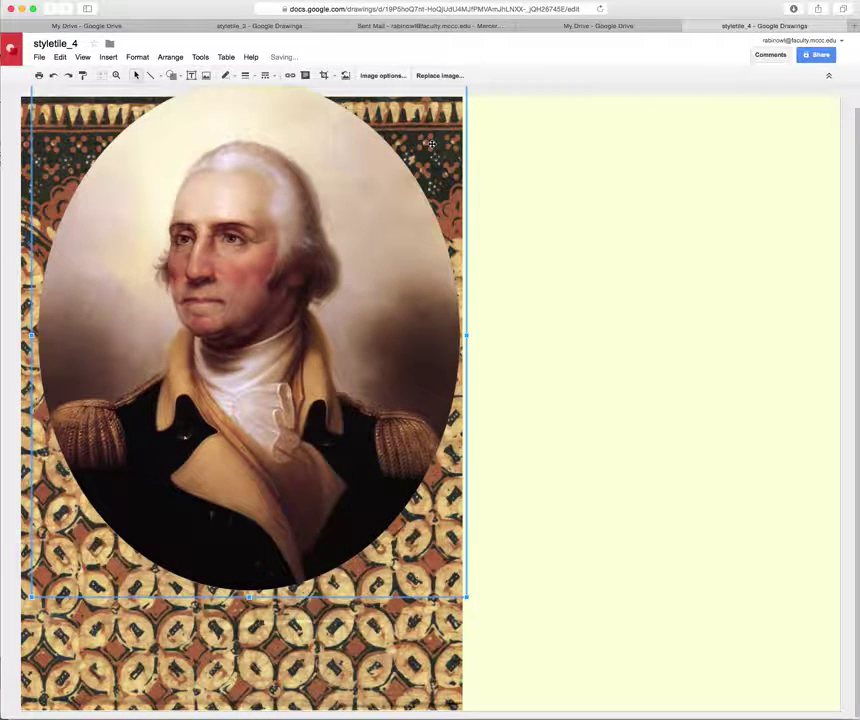
pyautogui.hotkey('ctrl', 'z')
pyautogui.click(436, 128)
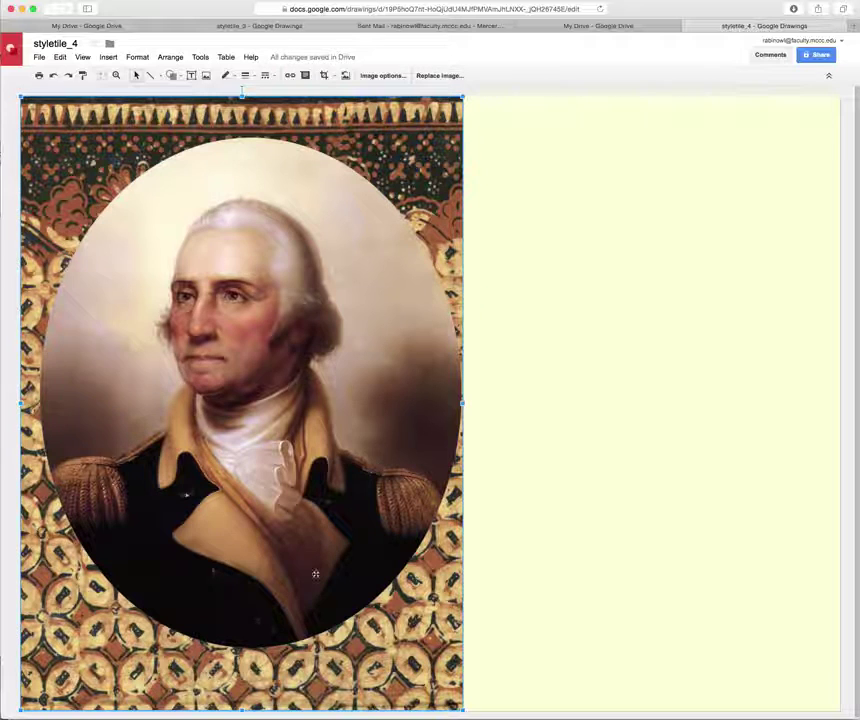
pyautogui.moveTo(70, 660); pyautogui.dragTo(57, 618)
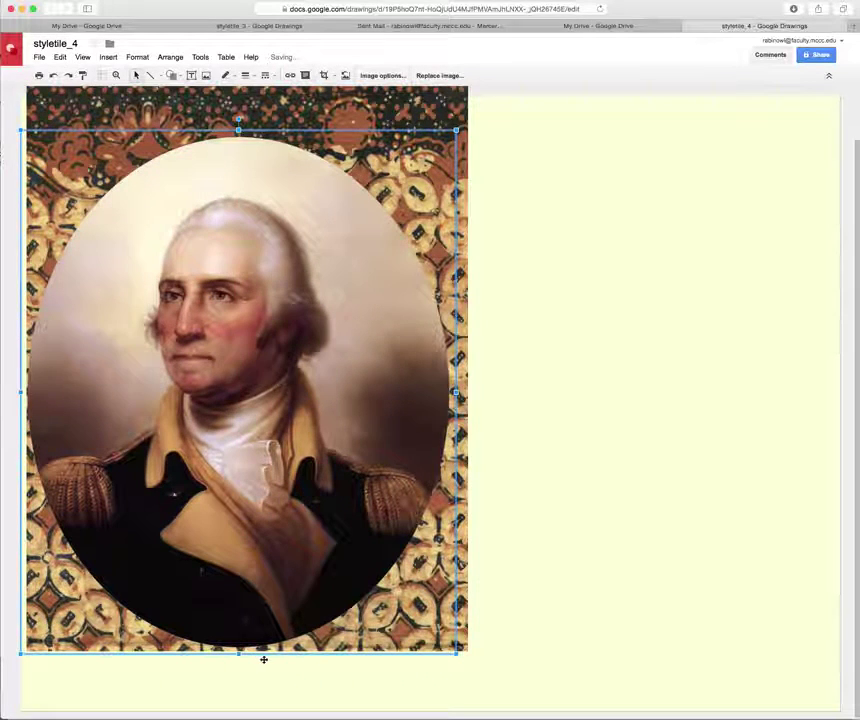
pyautogui.click(462, 625)
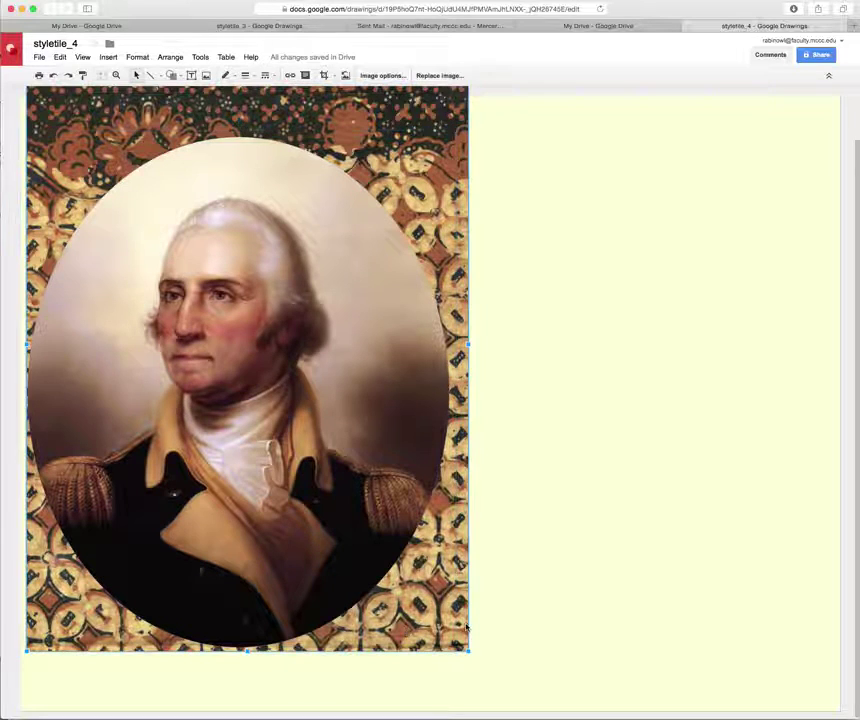
pyautogui.moveTo(459, 625); pyautogui.dragTo(458, 630)
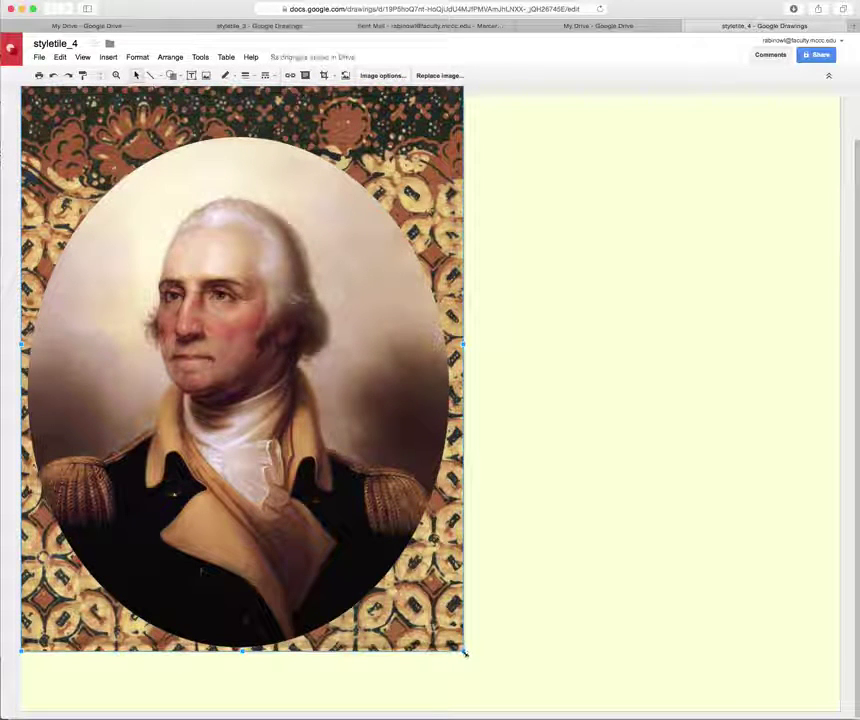
pyautogui.moveTo(463, 651)
pyautogui.mouseDown()
pyautogui.moveTo(484, 712)
pyautogui.moveTo(471, 670)
pyautogui.mouseUp()
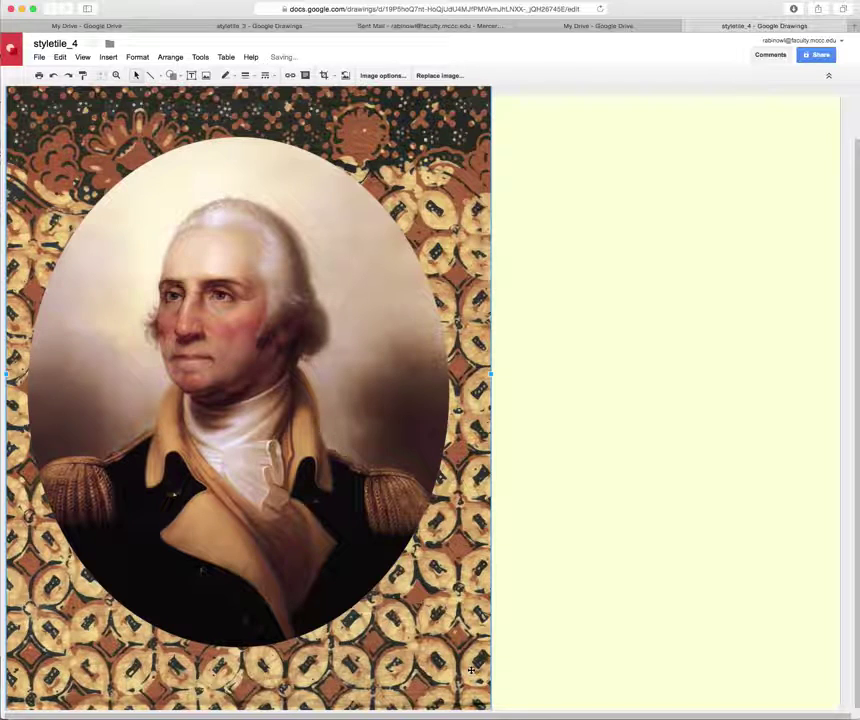
pyautogui.click(344, 551)
pyautogui.press('Right')
pyautogui.press('Right')
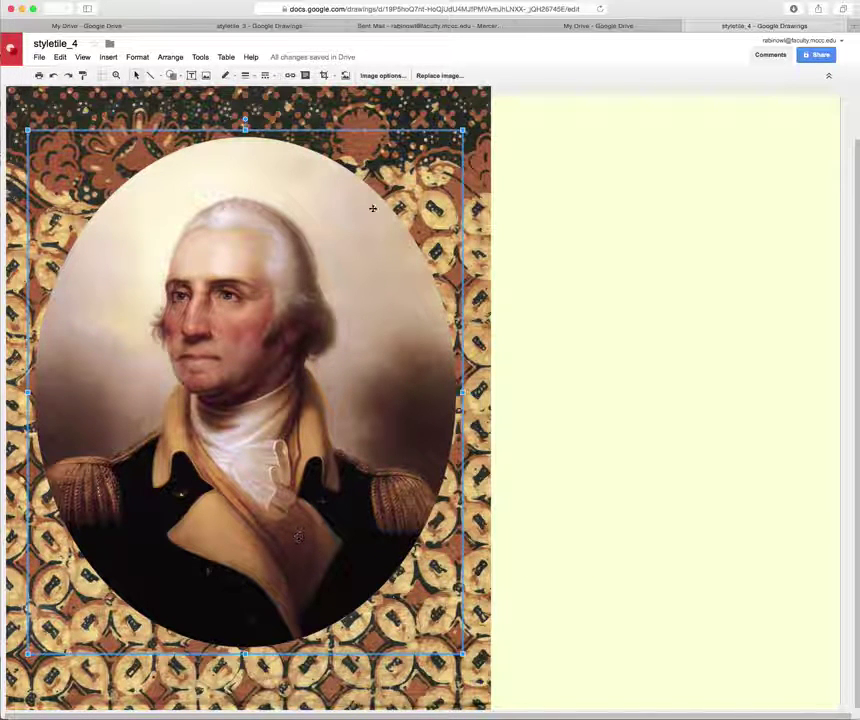
pyautogui.click(206, 77)
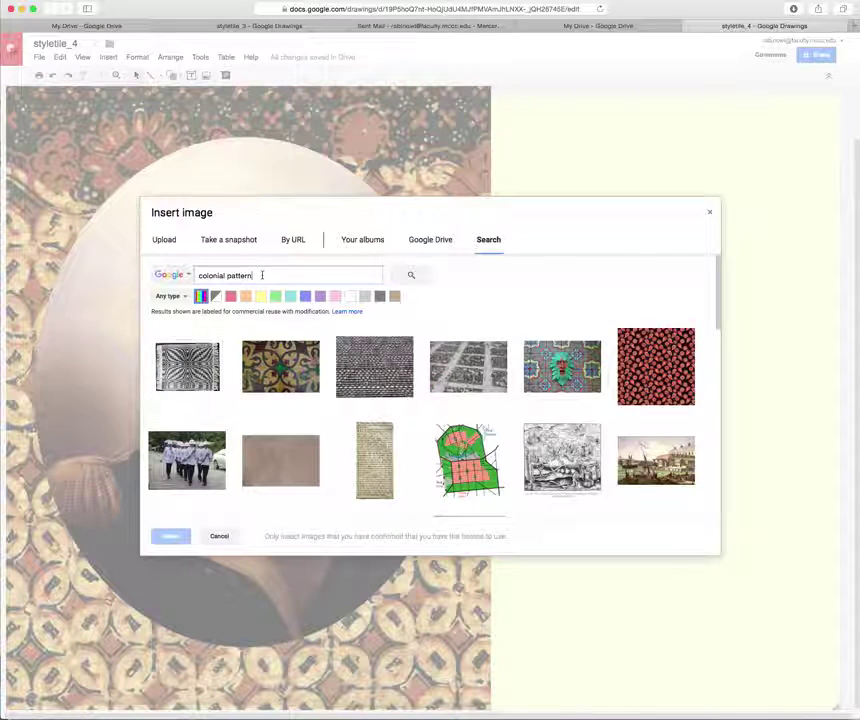
# Search 'colonial era' and insert the red brick colonial building photo.
pyautogui.moveTo(262, 275); pyautogui.dragTo(185, 272)
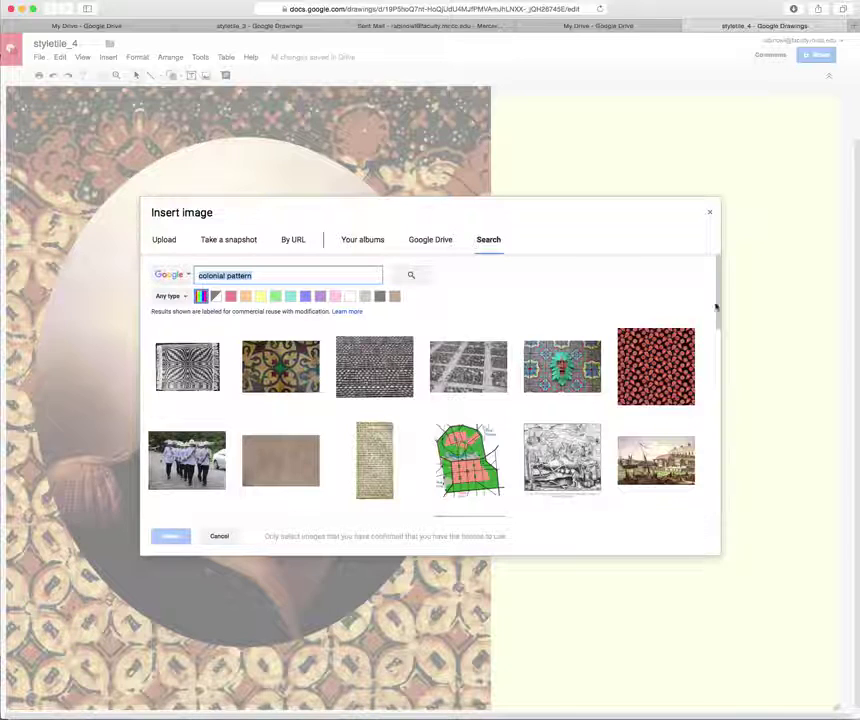
pyautogui.moveTo(716, 300); pyautogui.dragTo(495, 265)
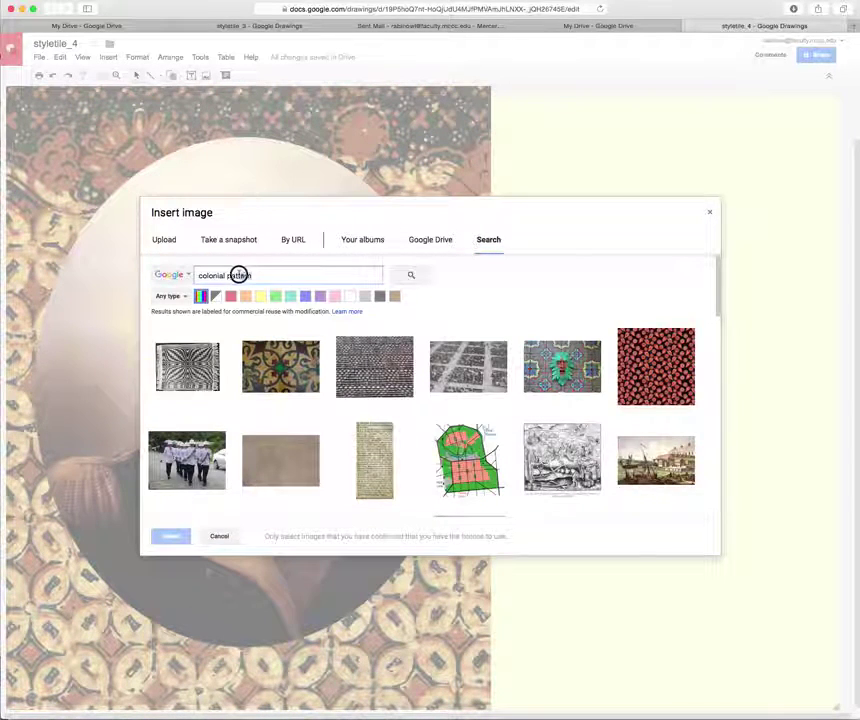
pyautogui.doubleClick(229, 275)
pyautogui.write('era')
pyautogui.press('Return')
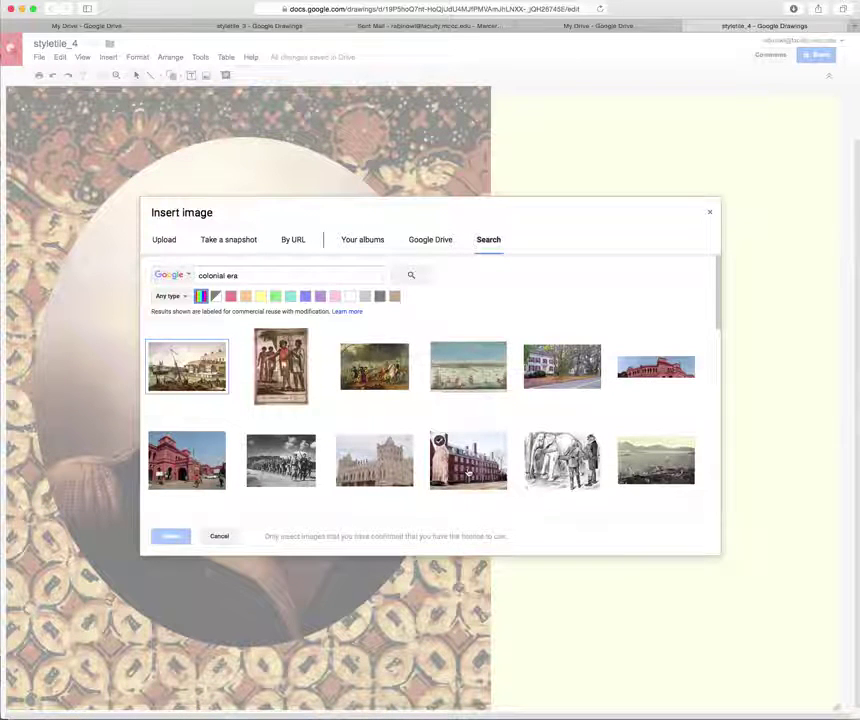
pyautogui.click(468, 465)
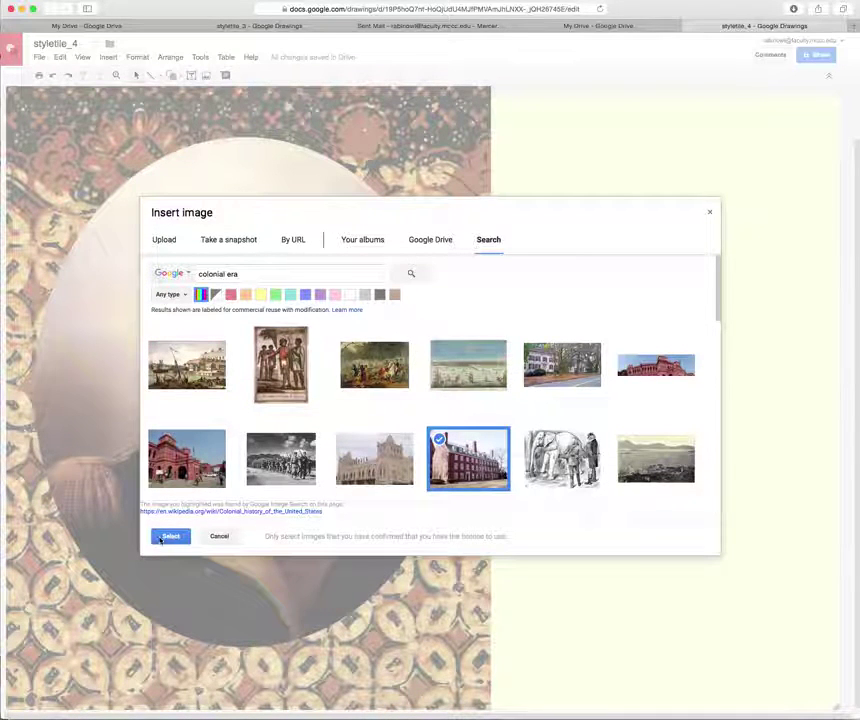
pyautogui.click(162, 537)
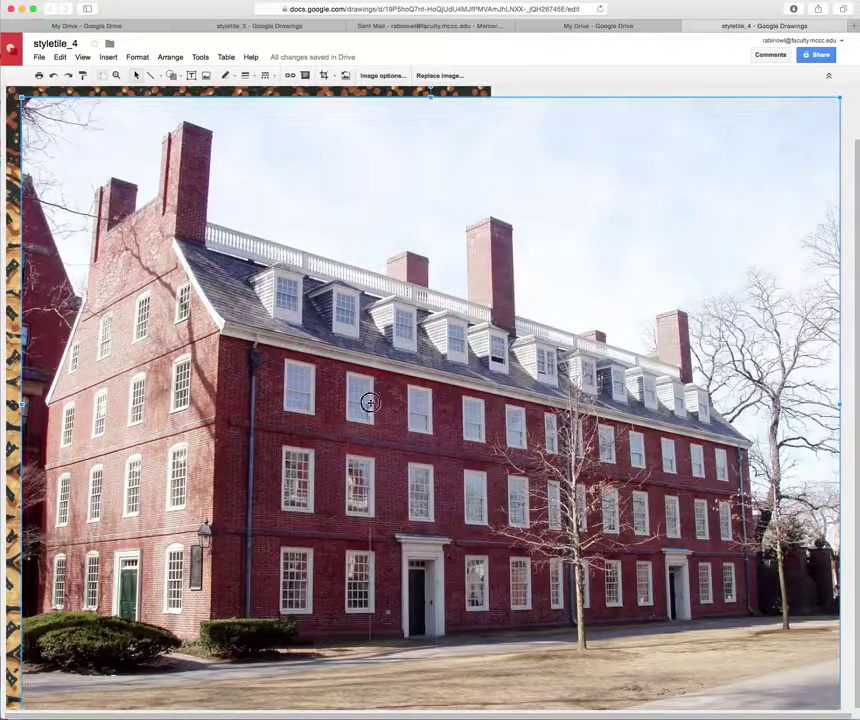
# Shrink the building photo and move it to the canvas's top right.
pyautogui.hotkey('ctrl', 'z')
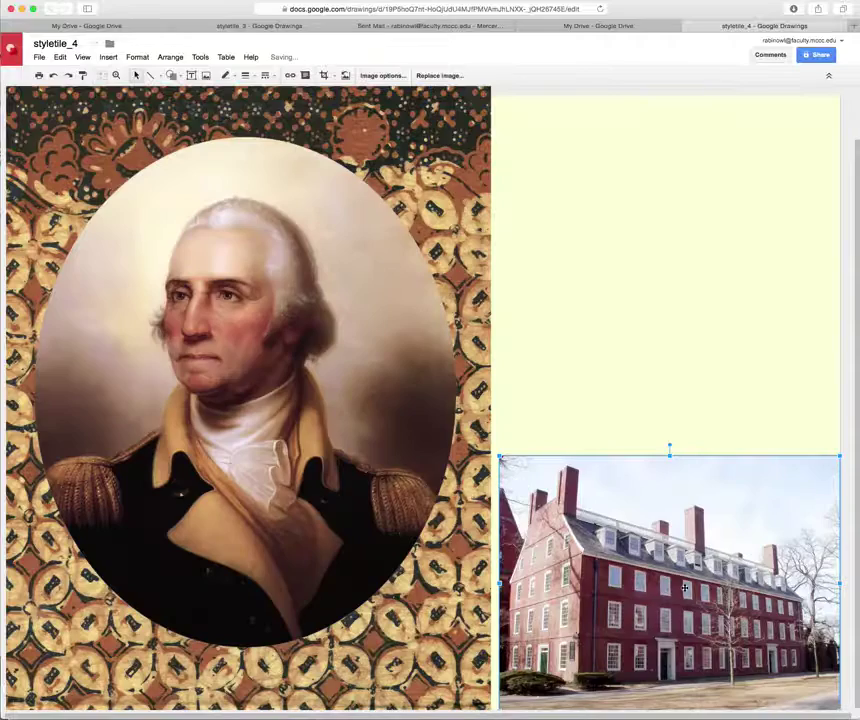
pyautogui.moveTo(505, 455); pyautogui.dragTo(568, 507)
pyautogui.moveTo(684, 626); pyautogui.dragTo(684, 221)
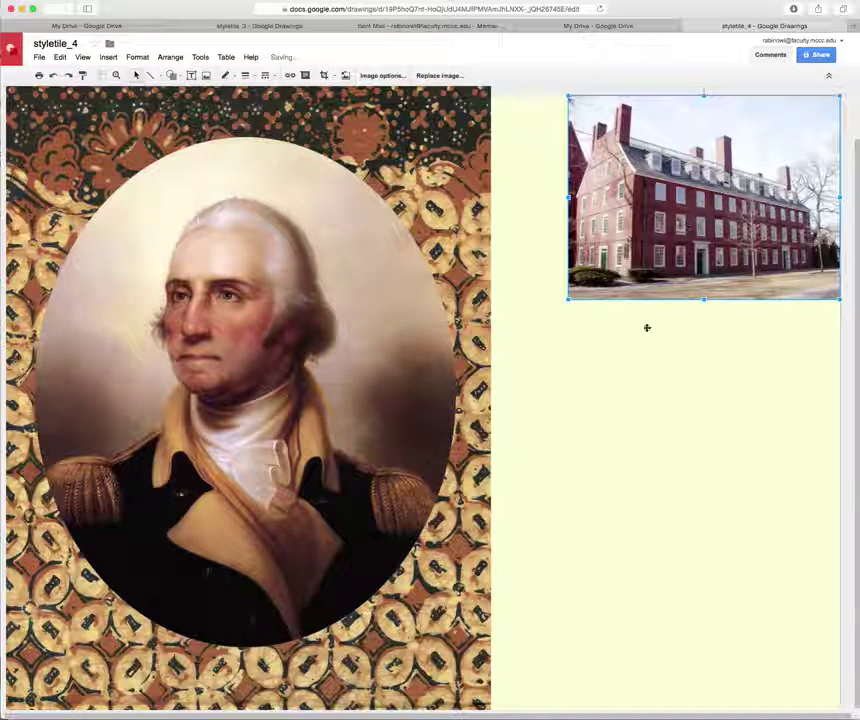
pyautogui.click(566, 400)
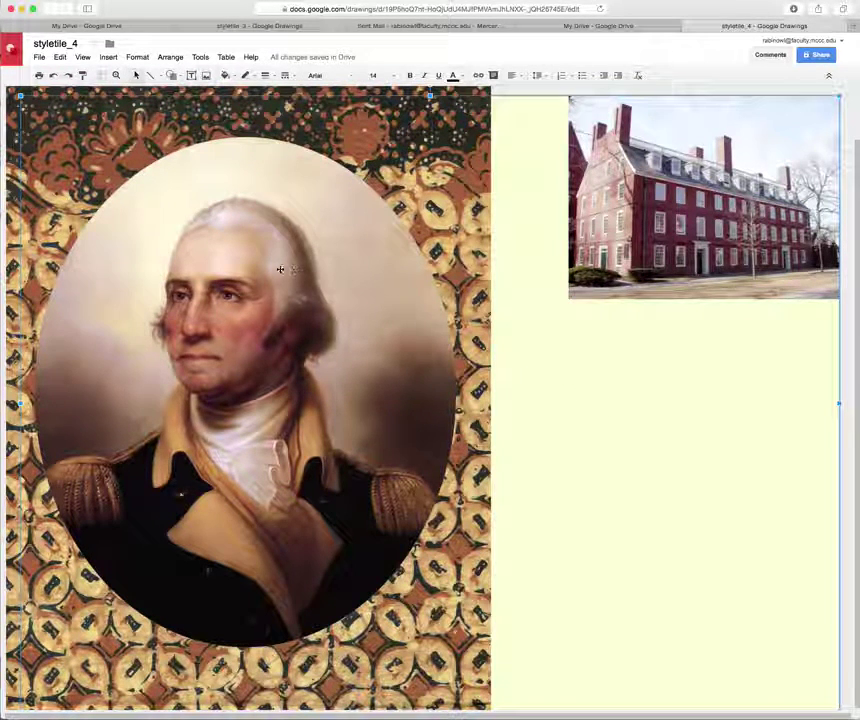
pyautogui.click(206, 76)
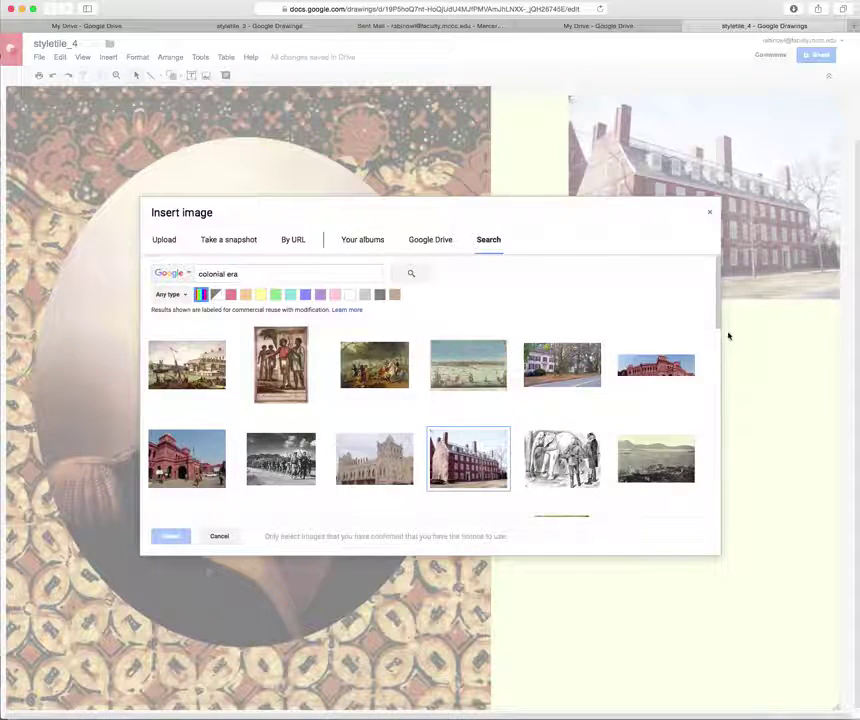
# Search 'colonial map', then 'colonial american', and insert the painting of four children.
pyautogui.moveTo(716, 327); pyautogui.dragTo(720, 290)
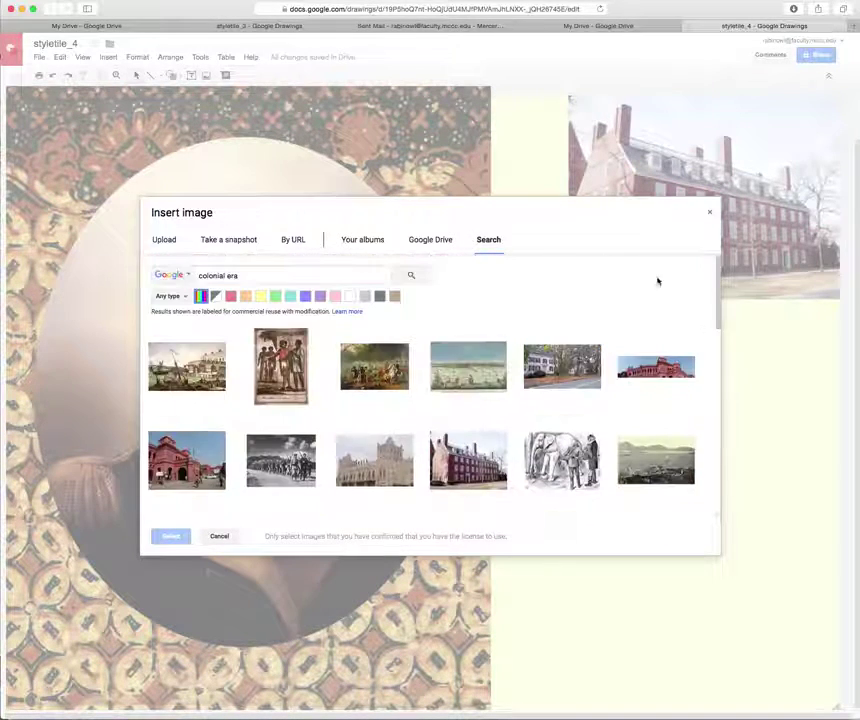
pyautogui.moveTo(224, 275); pyautogui.dragTo(276, 277)
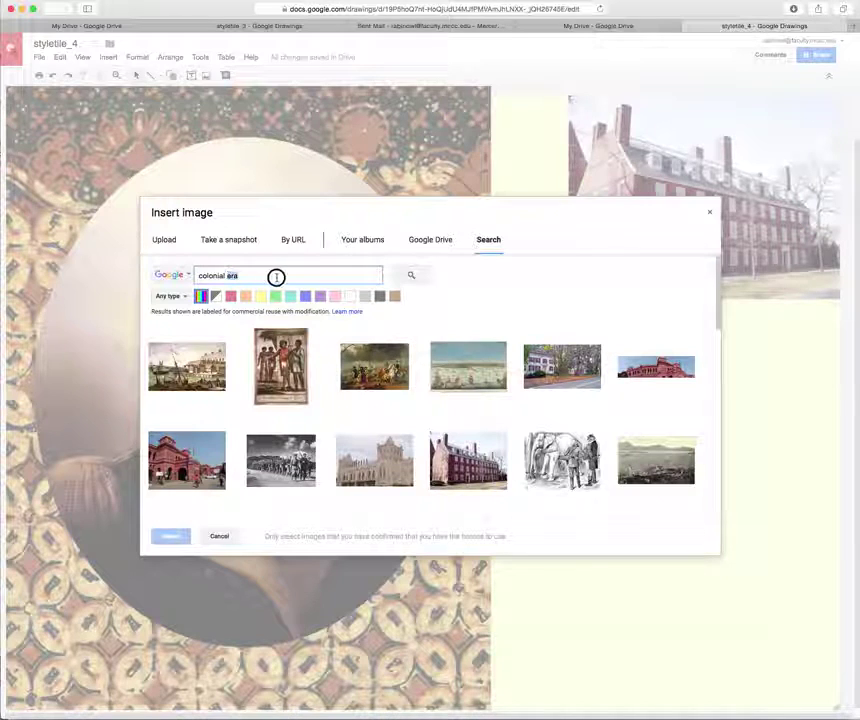
pyautogui.write('maj')
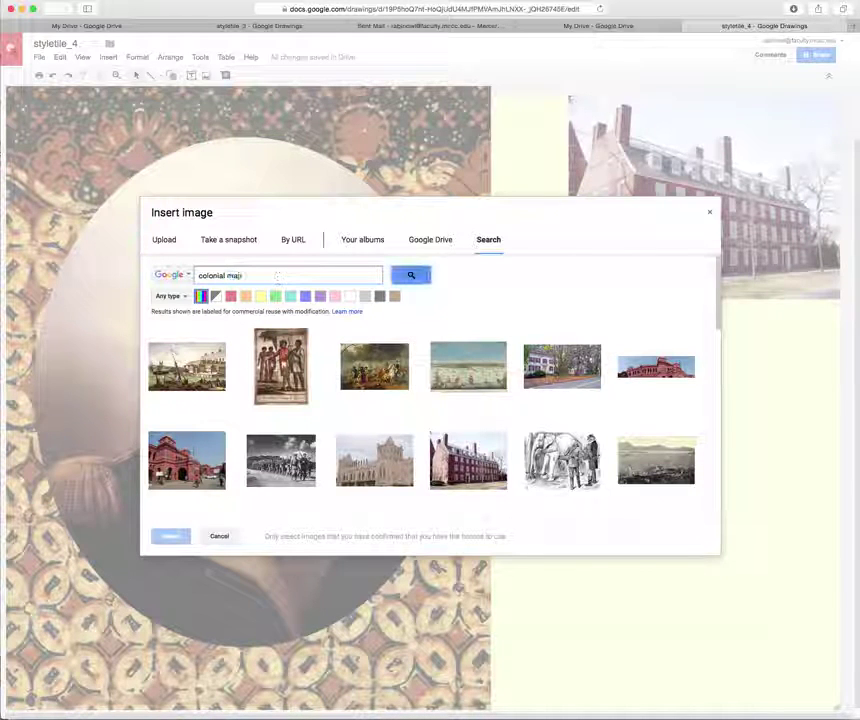
pyautogui.press('Return')
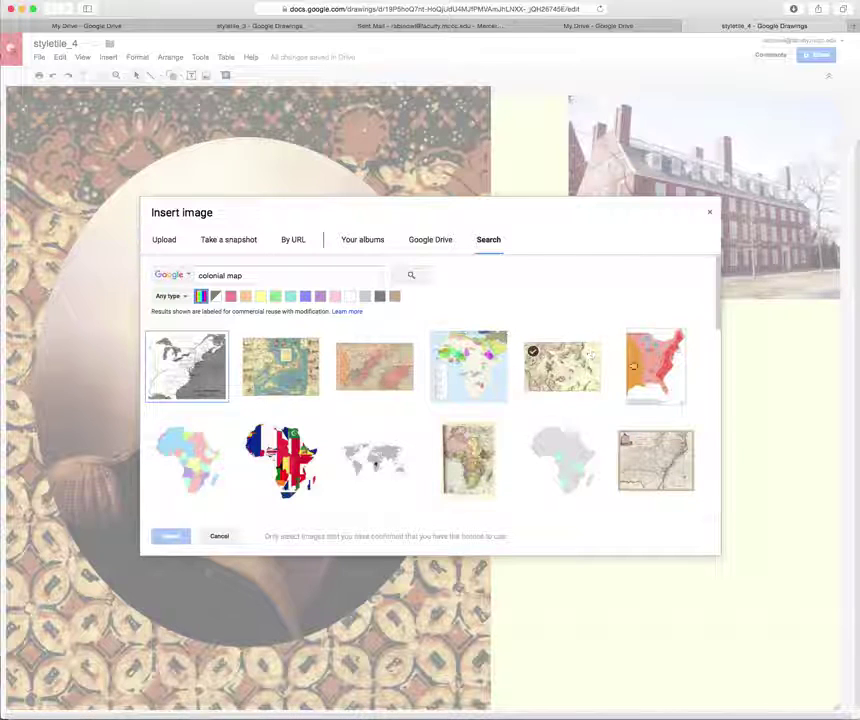
pyautogui.moveTo(716, 317); pyautogui.dragTo(546, 291)
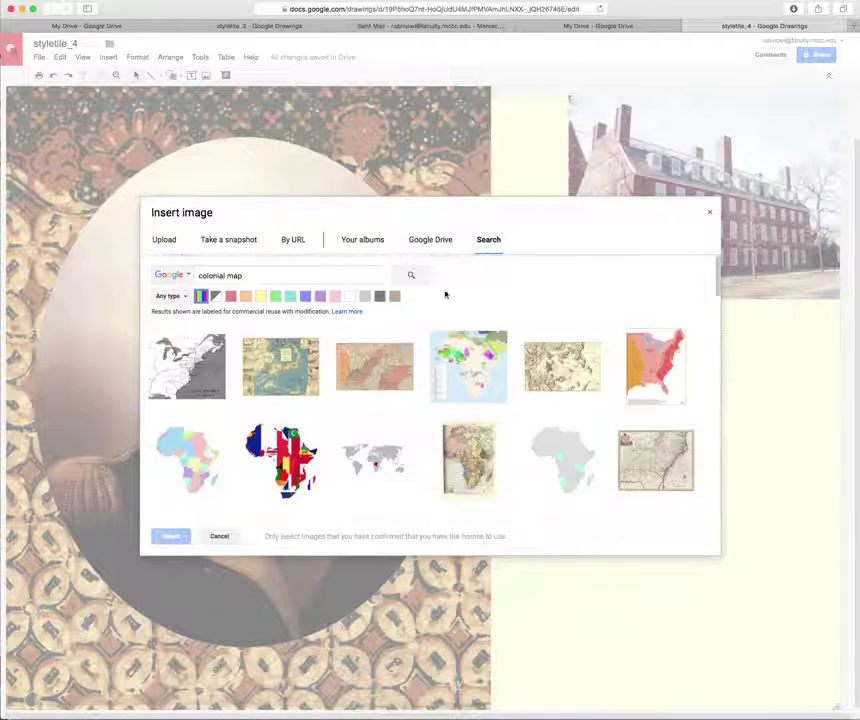
pyautogui.moveTo(227, 275); pyautogui.dragTo(278, 273)
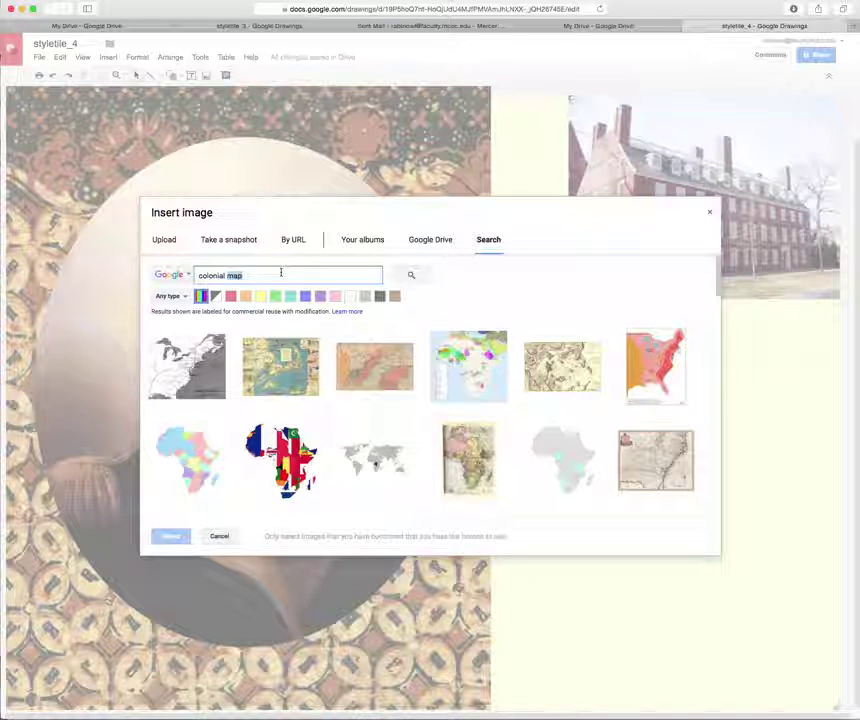
pyautogui.write('american')
pyautogui.press('Return')
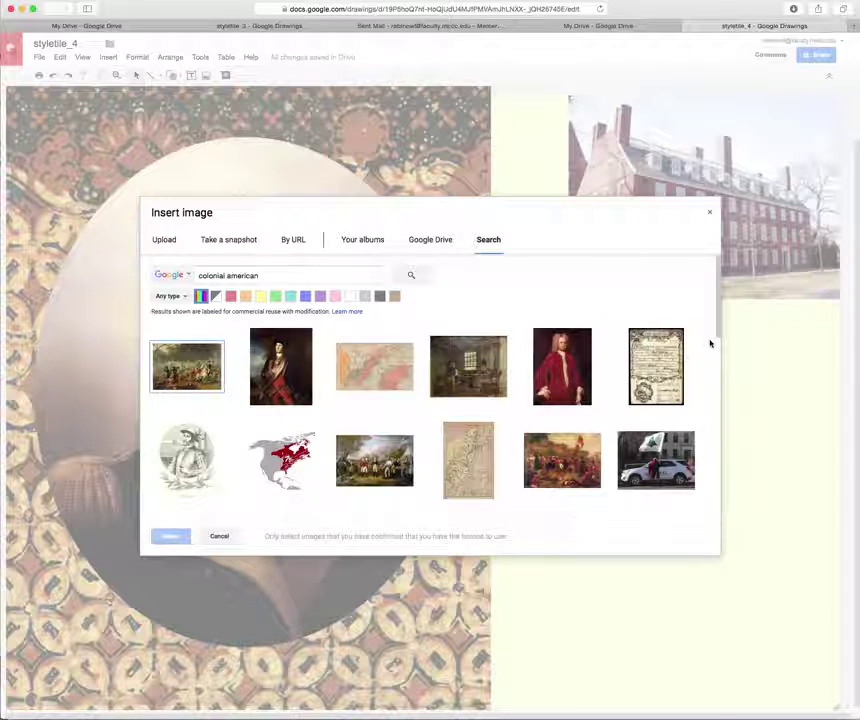
pyautogui.moveTo(717, 311); pyautogui.dragTo(729, 376)
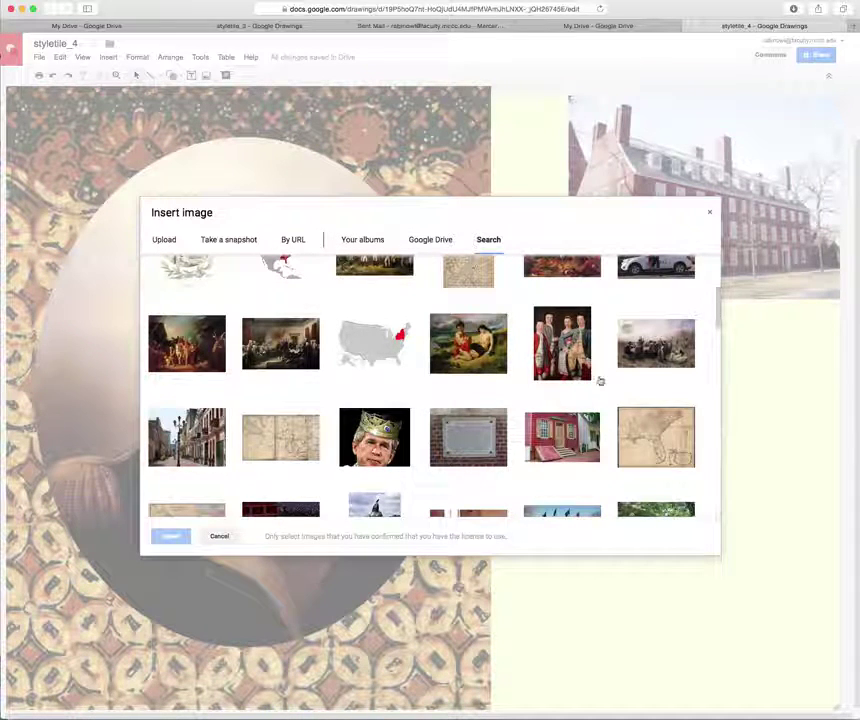
pyautogui.click(567, 357)
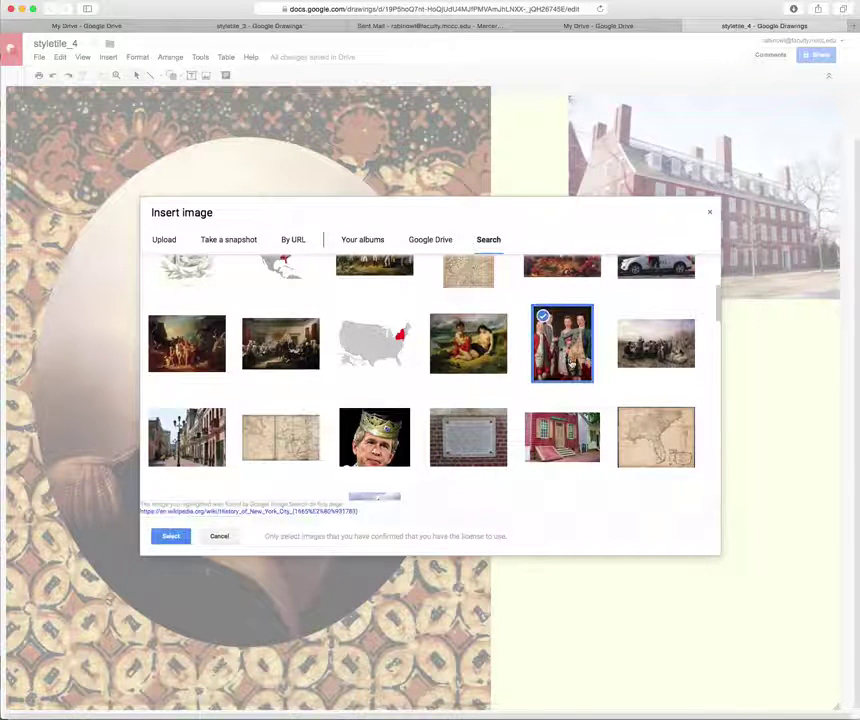
pyautogui.click(181, 539)
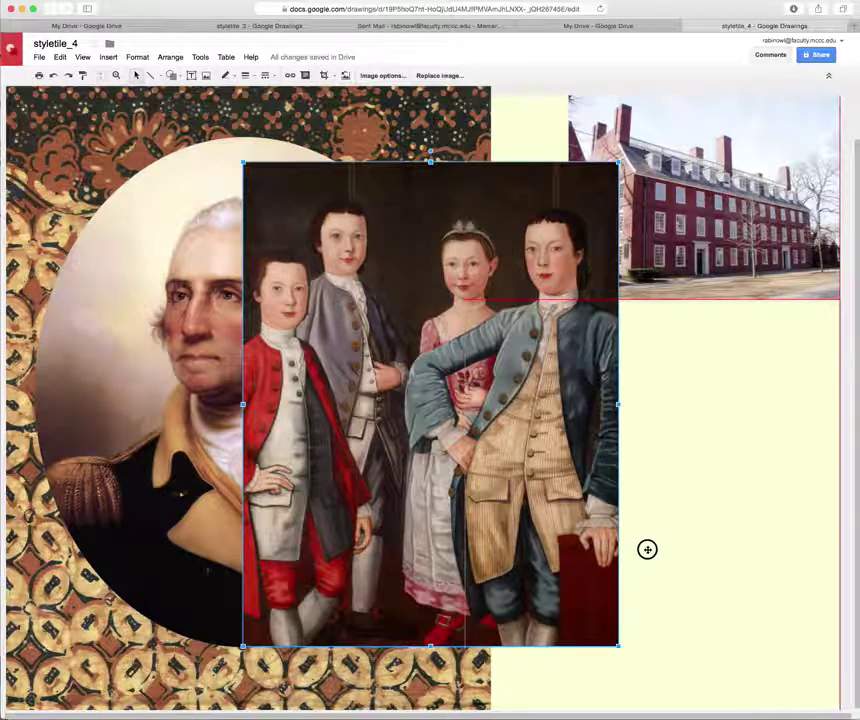
# Move the children painting beneath the building photo and shrink it to the column width.
pyautogui.moveTo(424, 413); pyautogui.dragTo(647, 549)
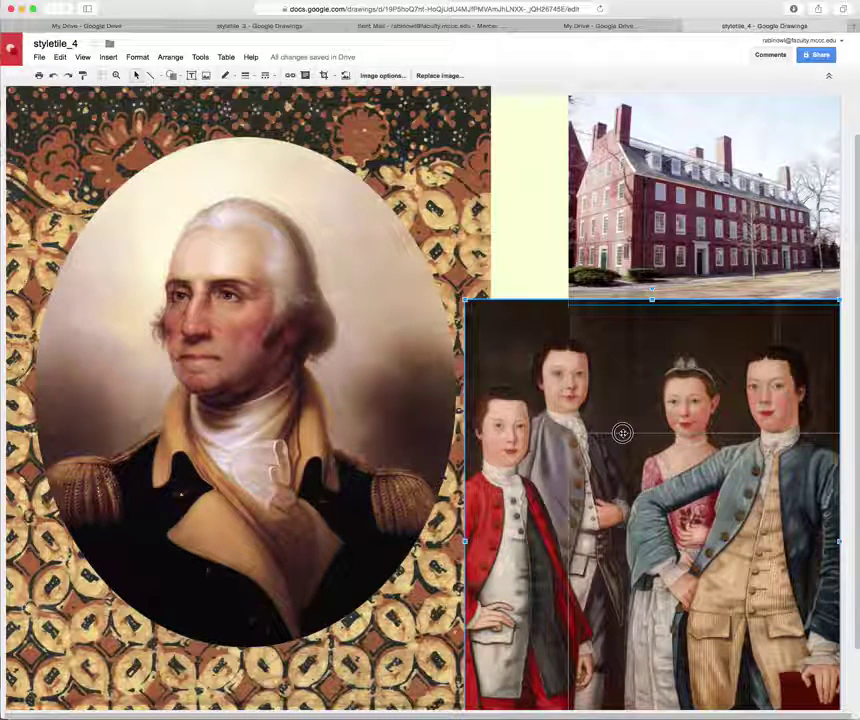
pyautogui.moveTo(622, 432); pyautogui.dragTo(684, 443)
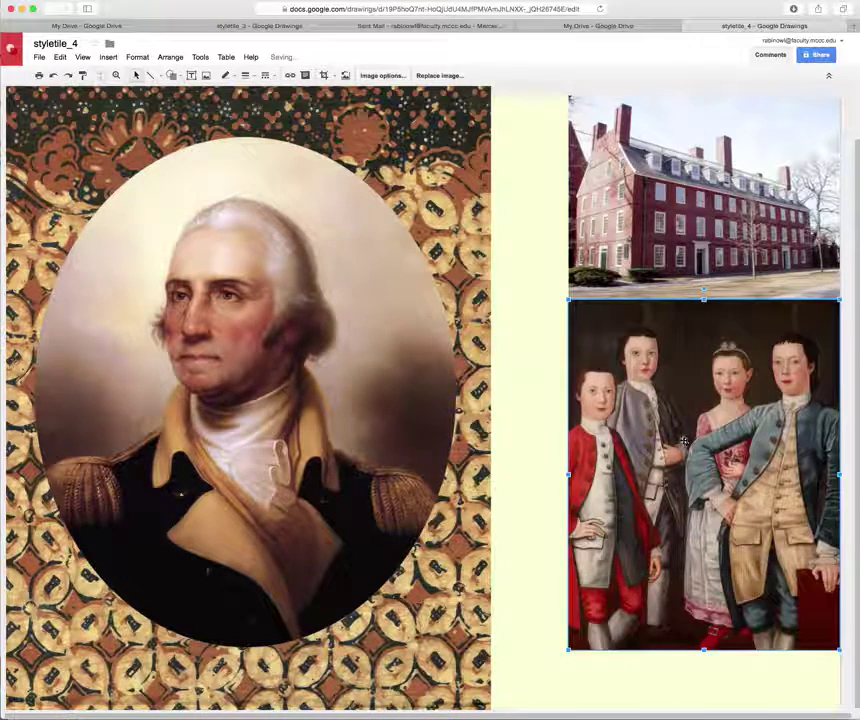
pyautogui.click(520, 590)
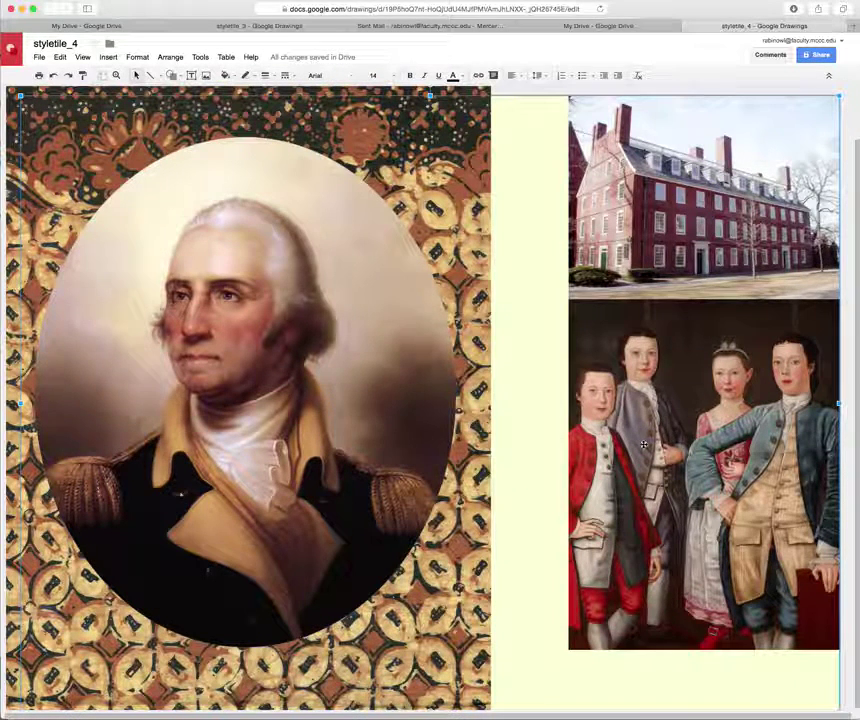
# Shrink the oval portrait slightly, then try resizing the fabric pattern image and undo it.
pyautogui.click(380, 424)
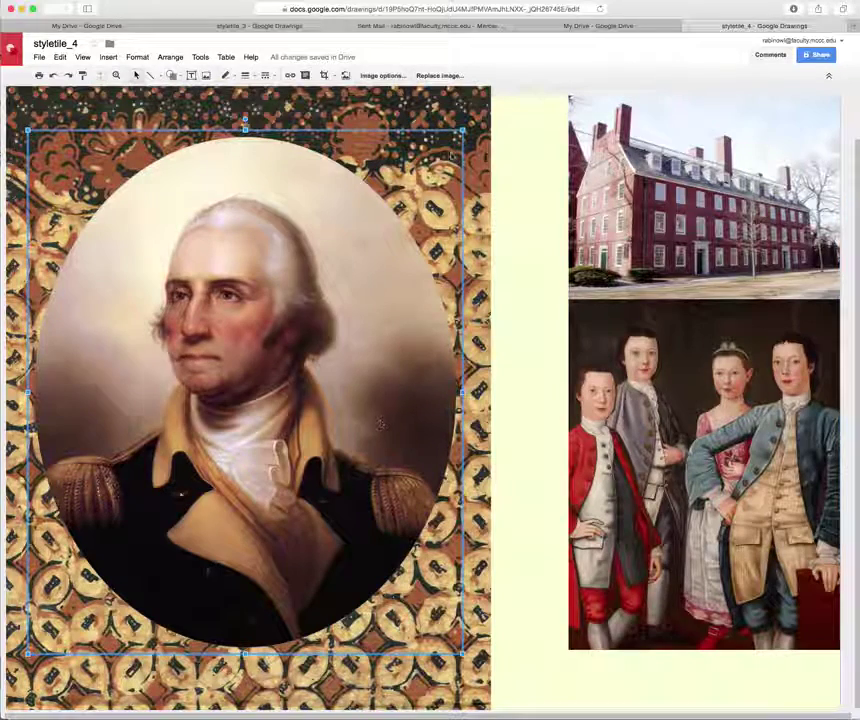
pyautogui.moveTo(463, 130); pyautogui.dragTo(411, 192)
pyautogui.click(450, 215)
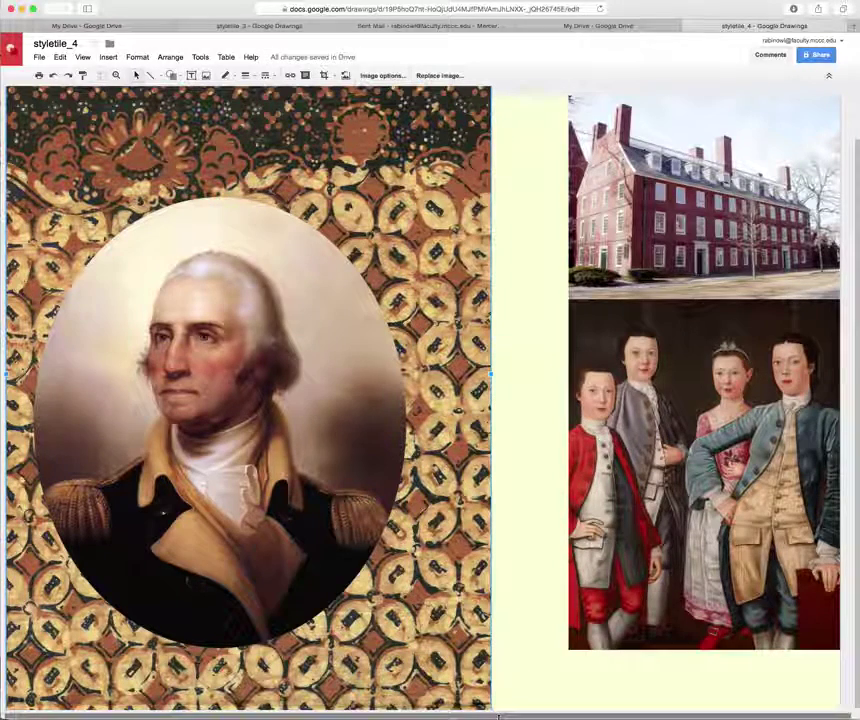
pyautogui.click(490, 712)
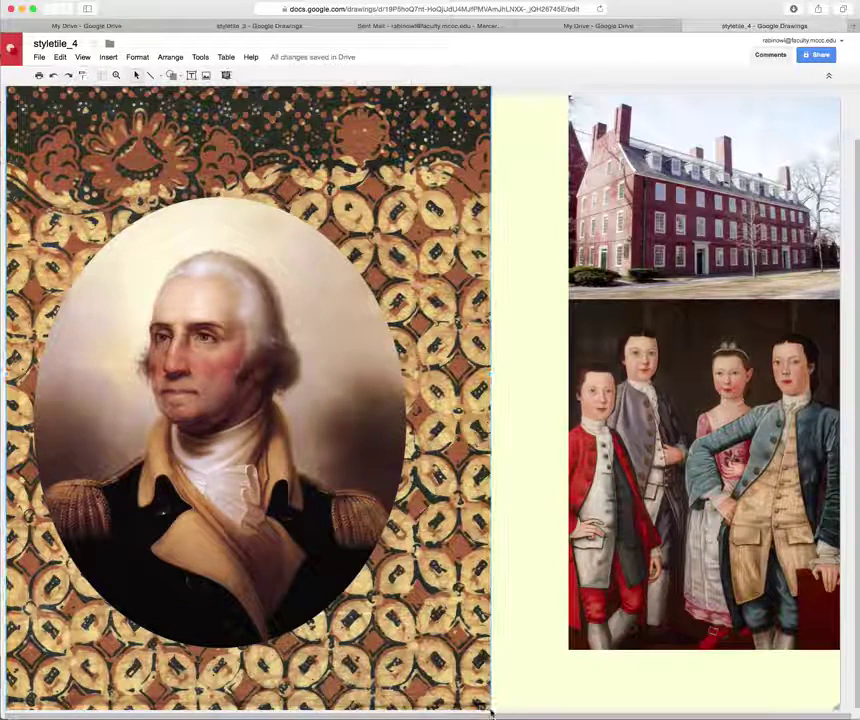
pyautogui.click(489, 706)
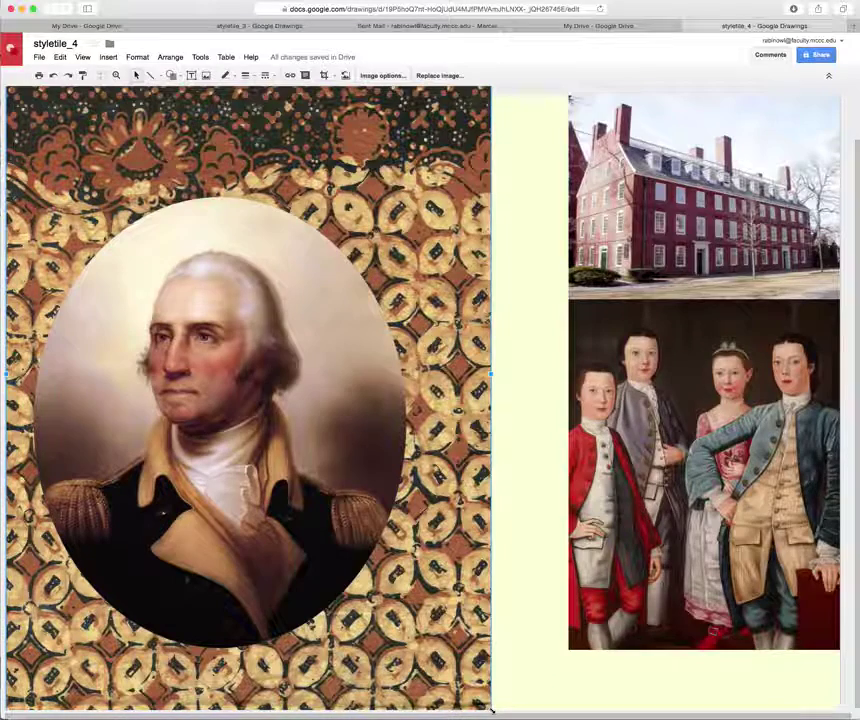
pyautogui.moveTo(491, 710); pyautogui.dragTo(458, 667)
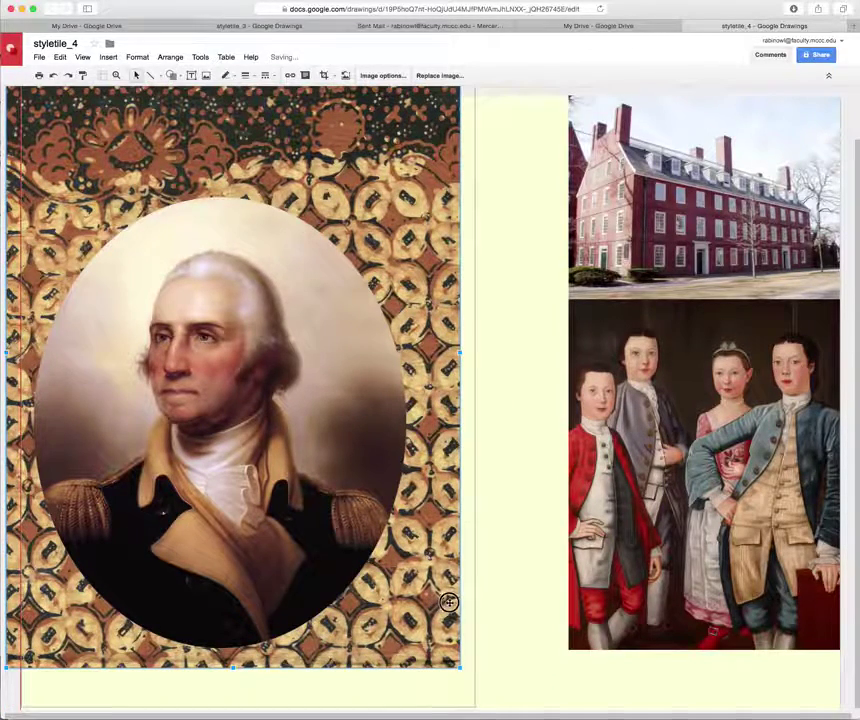
pyautogui.hotkey('ctrl', 'z')
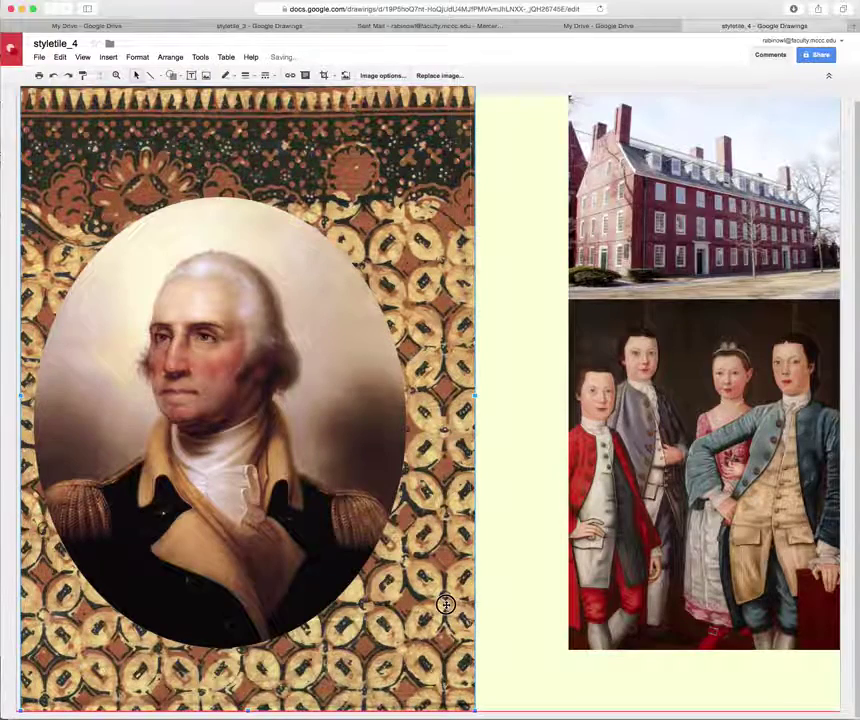
# Shift the oval portrait slightly right so it sits centered on the batik pattern.
pyautogui.click(373, 472)
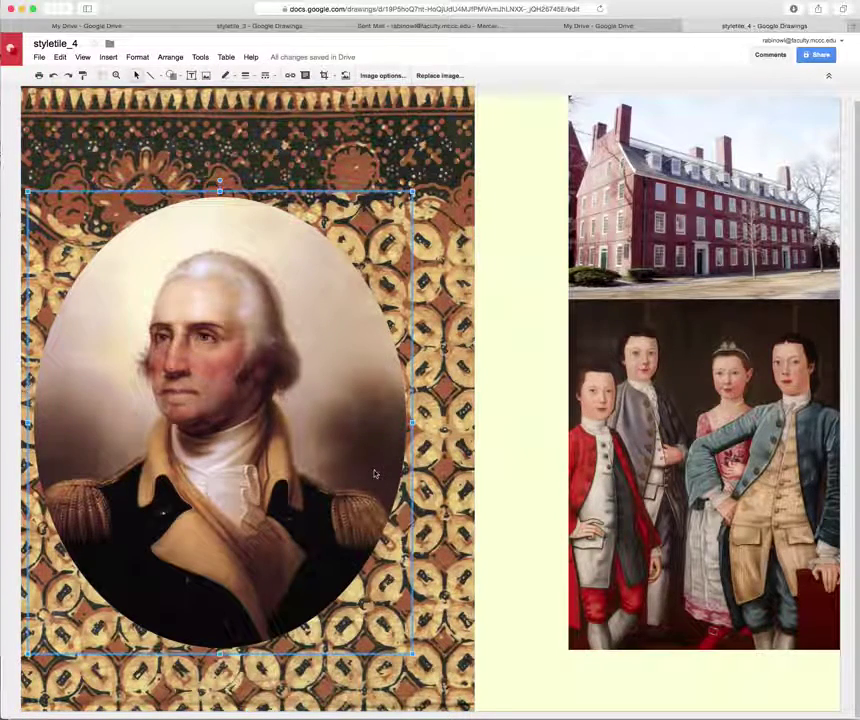
pyautogui.moveTo(368, 470); pyautogui.dragTo(388, 472)
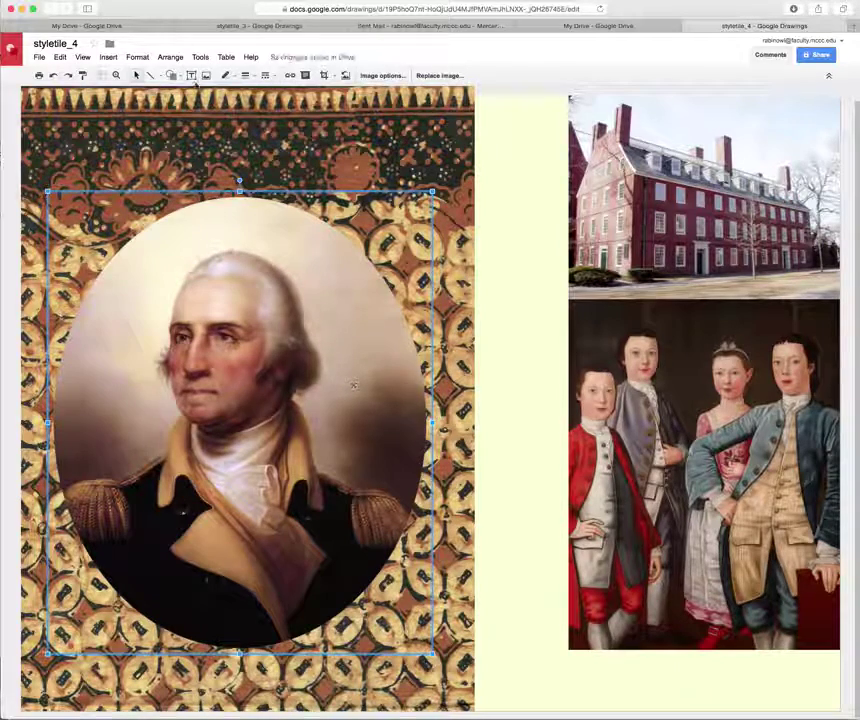
# Draw a rectangle between the portrait and building photo with a transparent border.
pyautogui.click(173, 75)
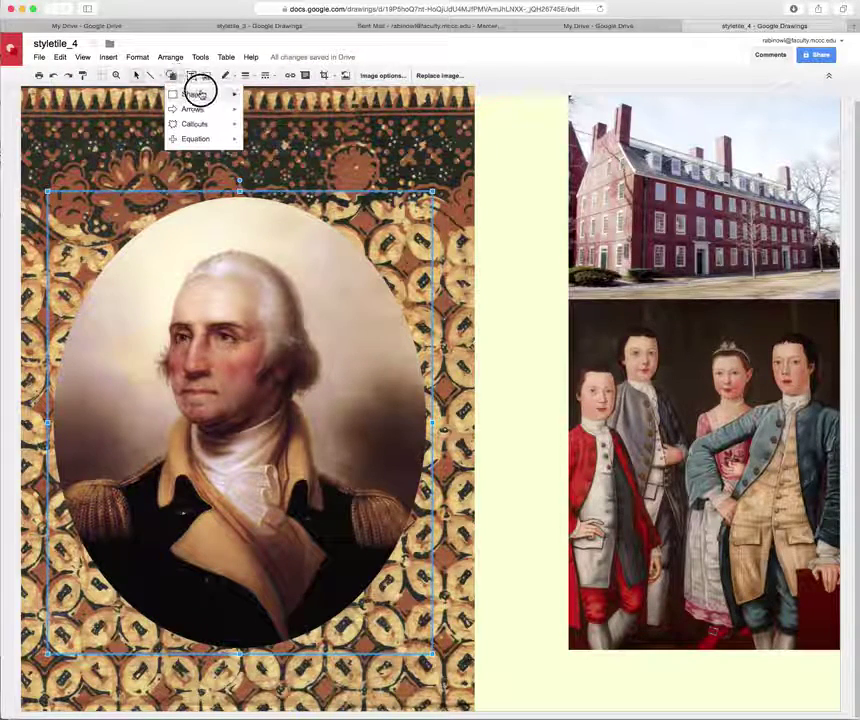
pyautogui.moveTo(230, 95)
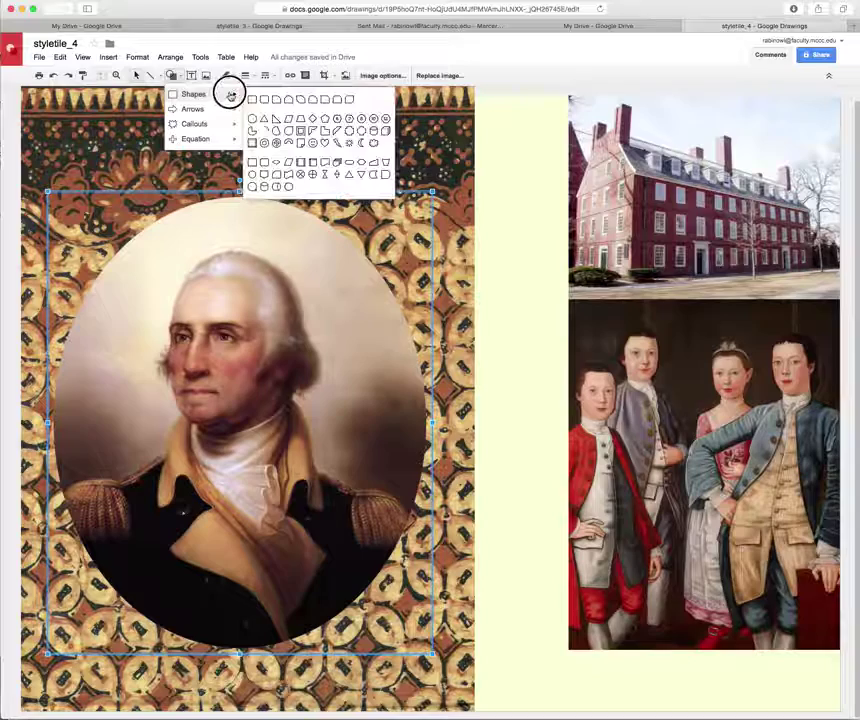
pyautogui.click(250, 98)
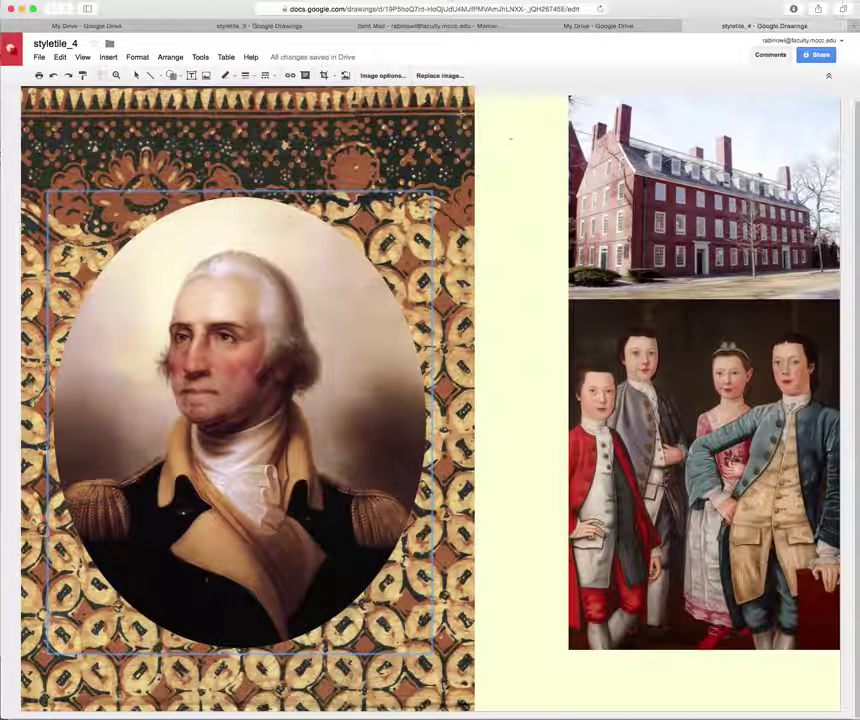
pyautogui.moveTo(478, 113); pyautogui.dragTo(596, 236)
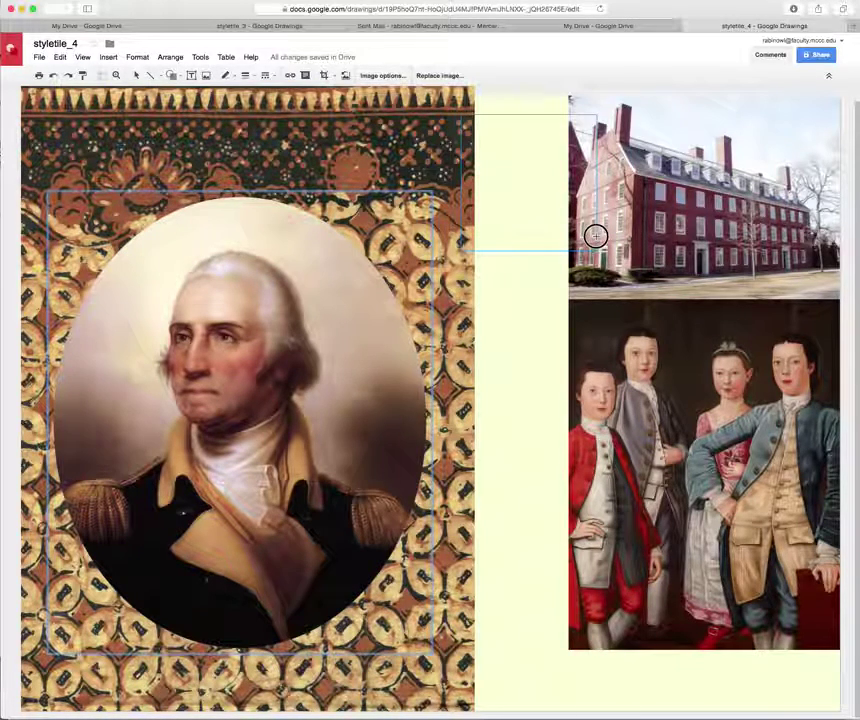
pyautogui.moveTo(596, 236); pyautogui.dragTo(596, 236)
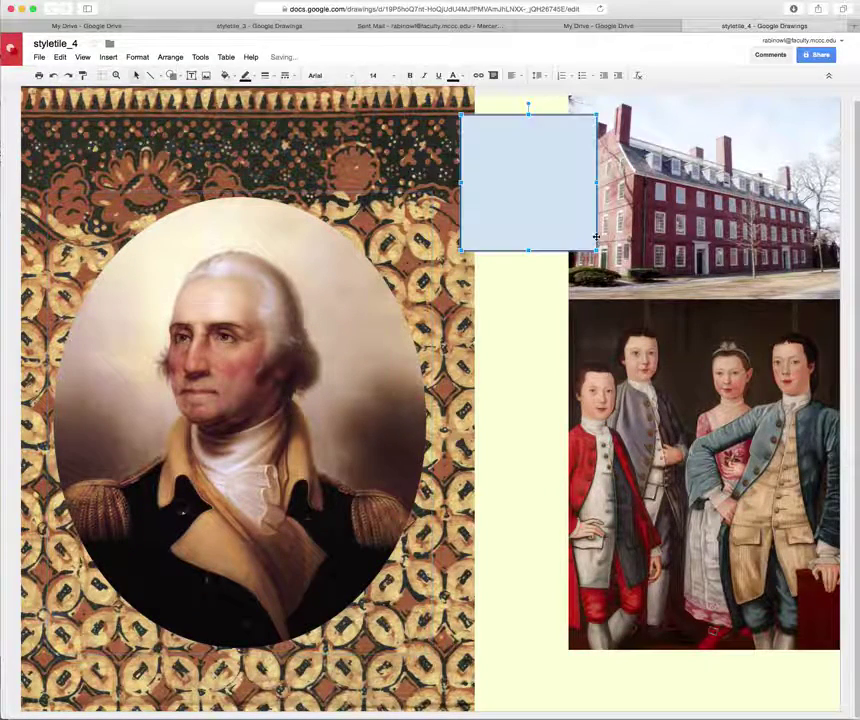
pyautogui.click(254, 77)
pyautogui.click(279, 96)
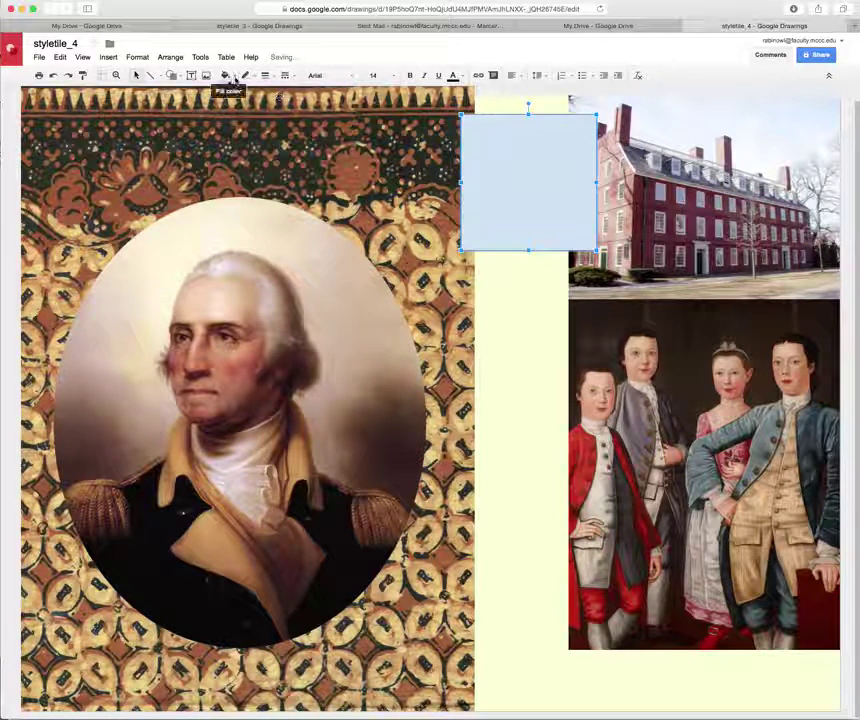
# Fill the rectangle with a custom darker steel blue.
pyautogui.click(234, 78)
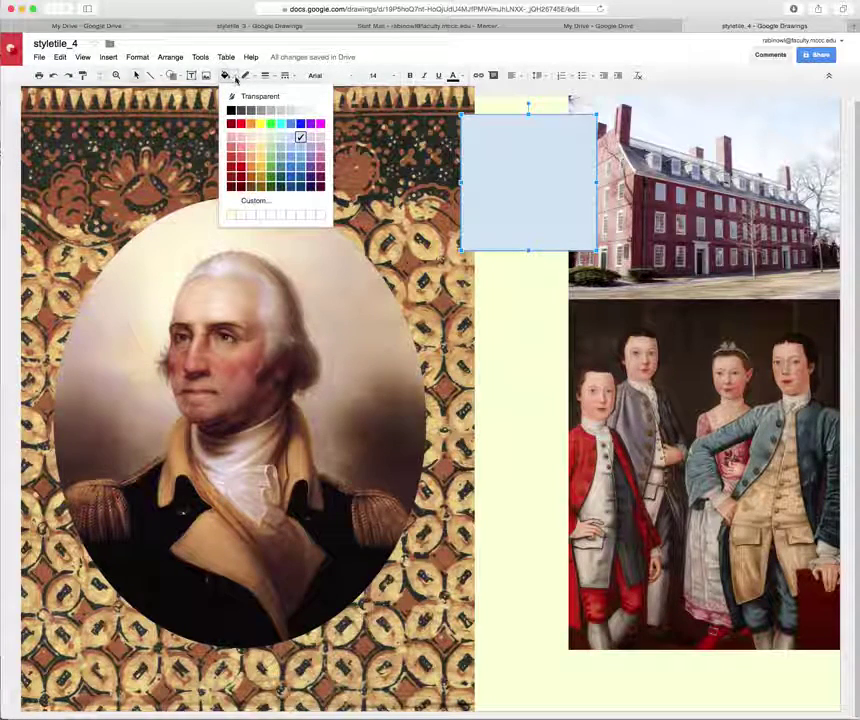
pyautogui.click(253, 200)
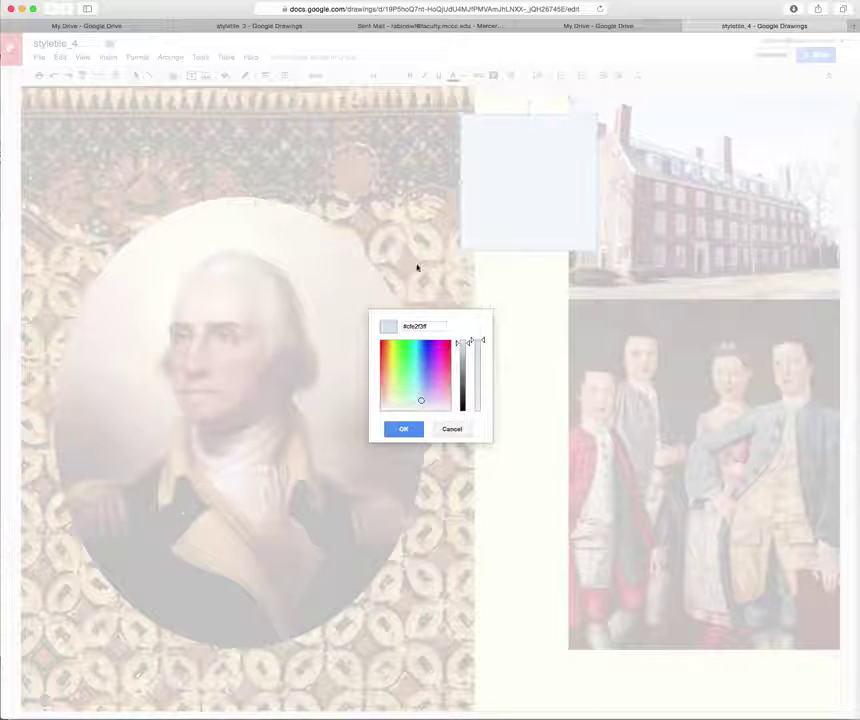
pyautogui.moveTo(420, 401); pyautogui.dragTo(424, 386)
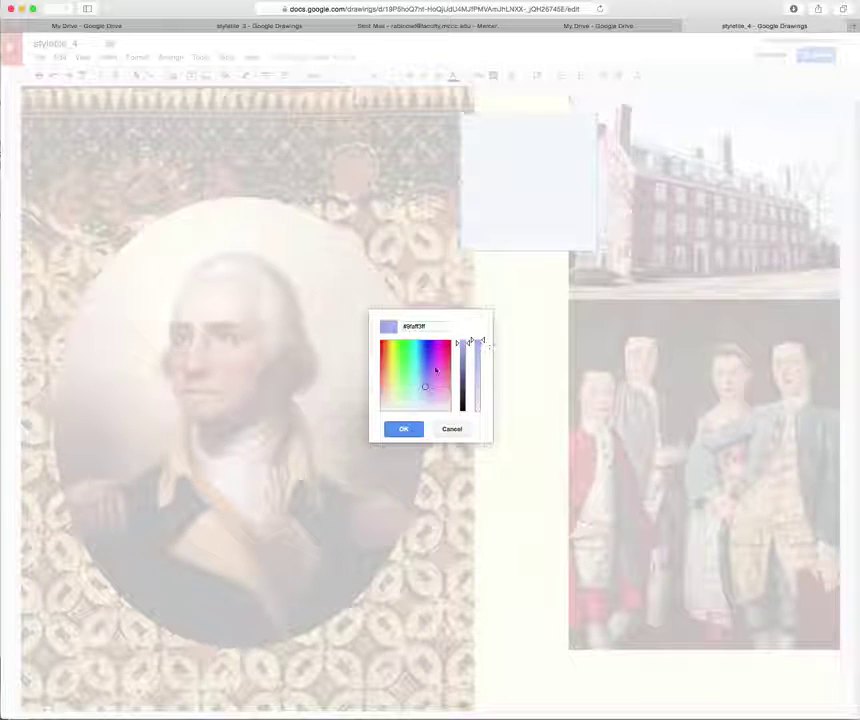
pyautogui.moveTo(424, 389); pyautogui.dragTo(418, 379)
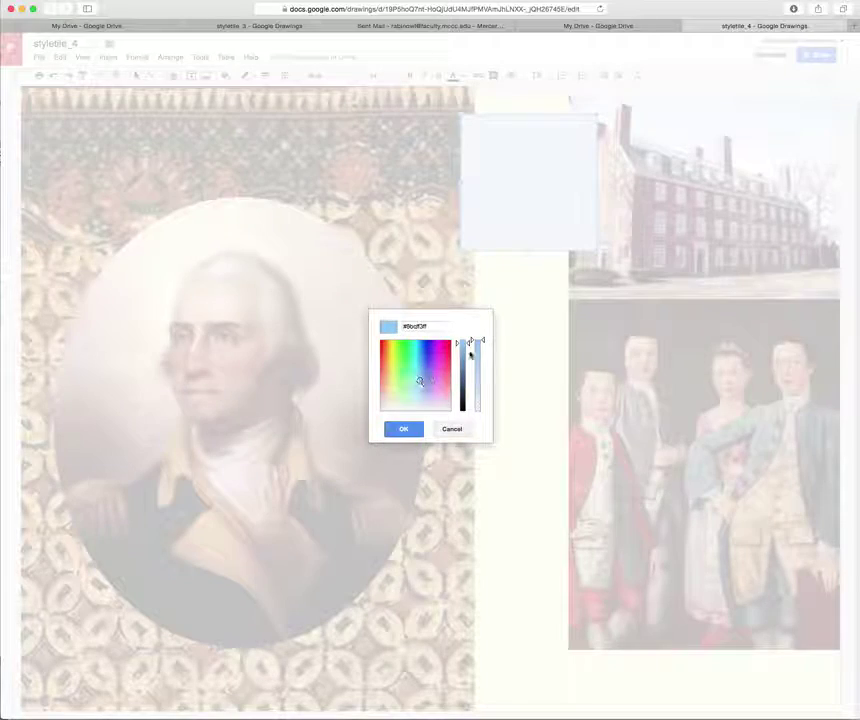
pyautogui.moveTo(469, 346); pyautogui.dragTo(466, 364)
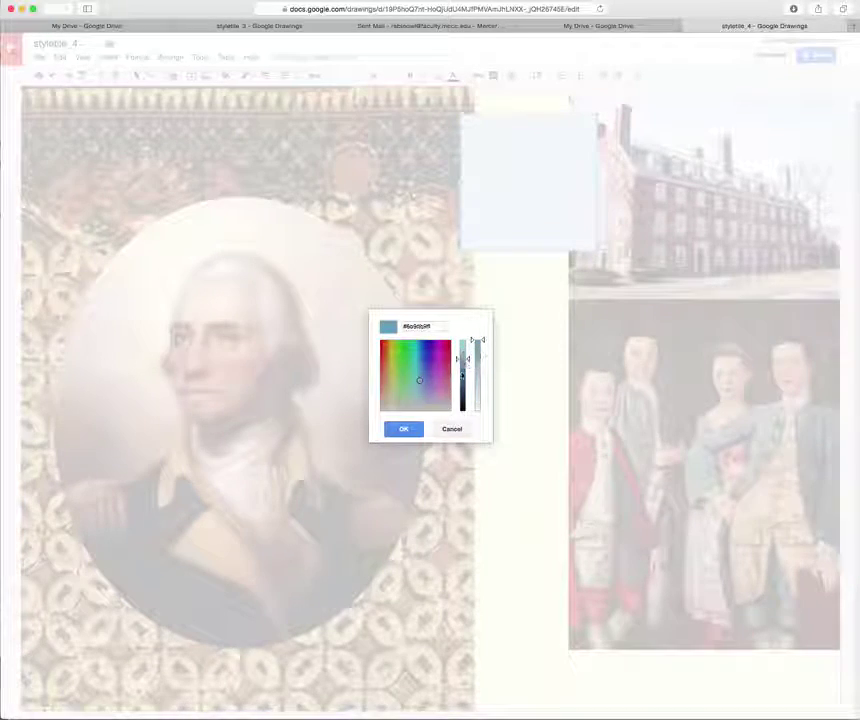
pyautogui.click(403, 429)
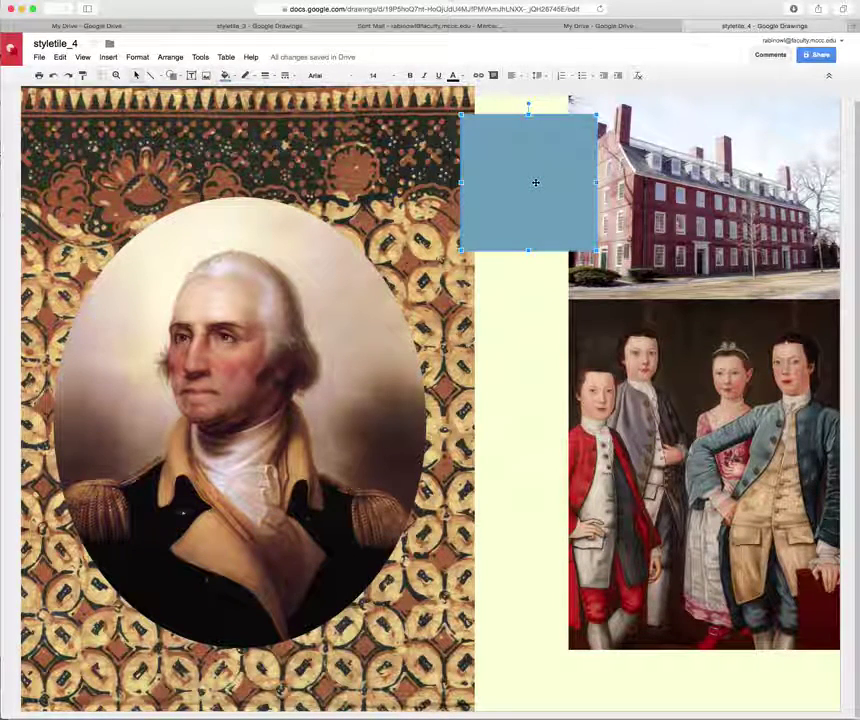
# Duplicate the blue rectangle into a column of four and nudge all four up together.
pyautogui.moveTo(536, 180); pyautogui.dragTo(534, 643)
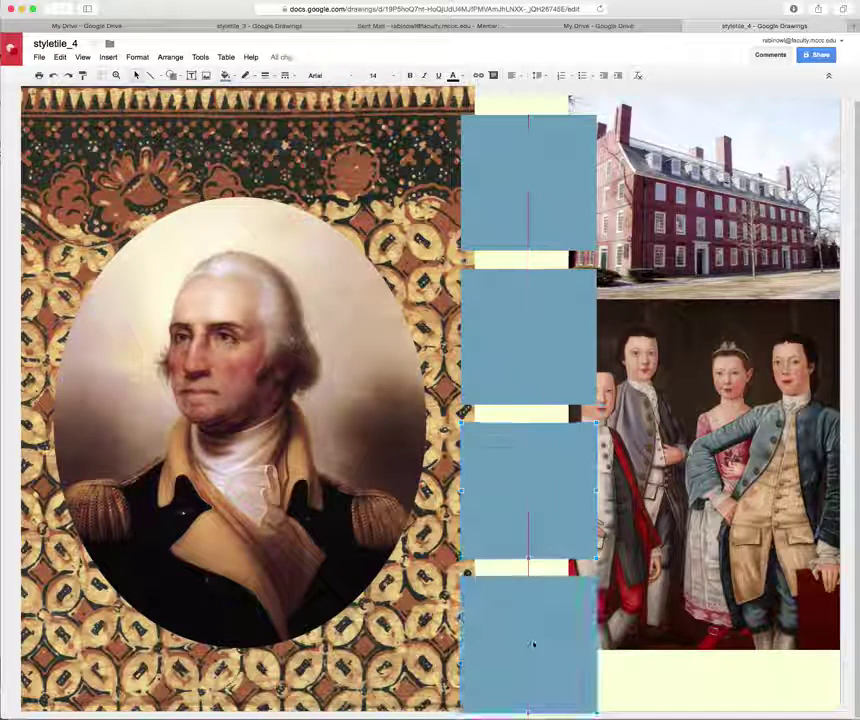
pyautogui.keyDown('shift'); pyautogui.click(530, 445); pyautogui.keyUp('shift')
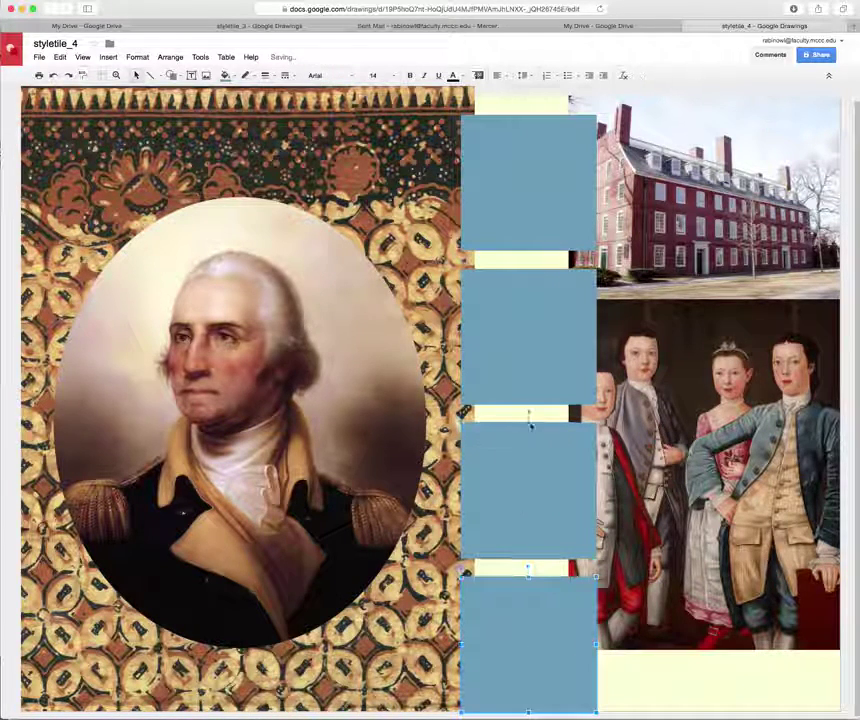
pyautogui.keyDown('shift'); pyautogui.click(533, 365); pyautogui.keyUp('shift')
pyautogui.keyDown('shift'); pyautogui.click(533, 227); pyautogui.keyUp('shift')
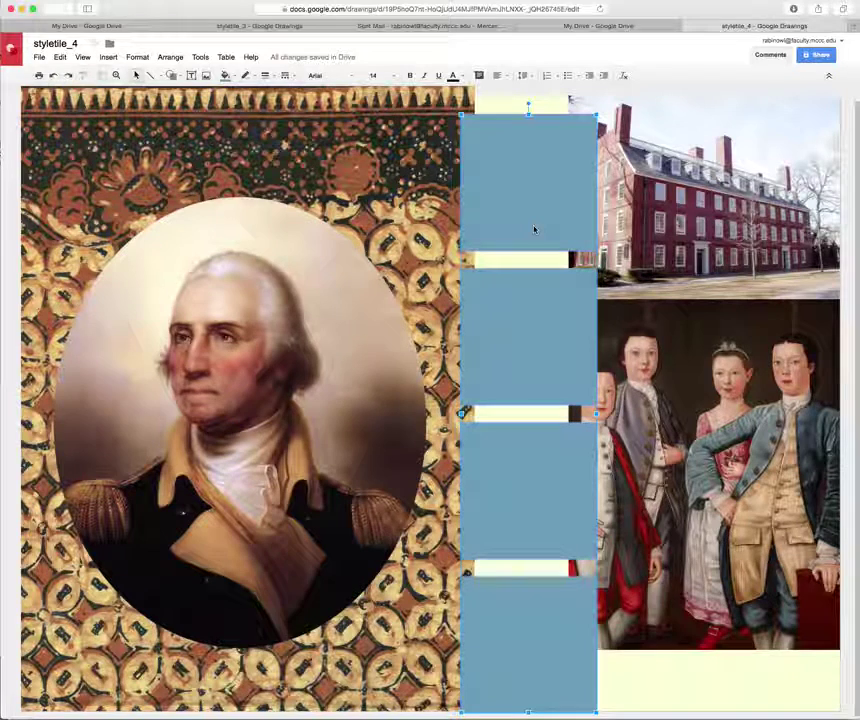
pyautogui.press('Up')
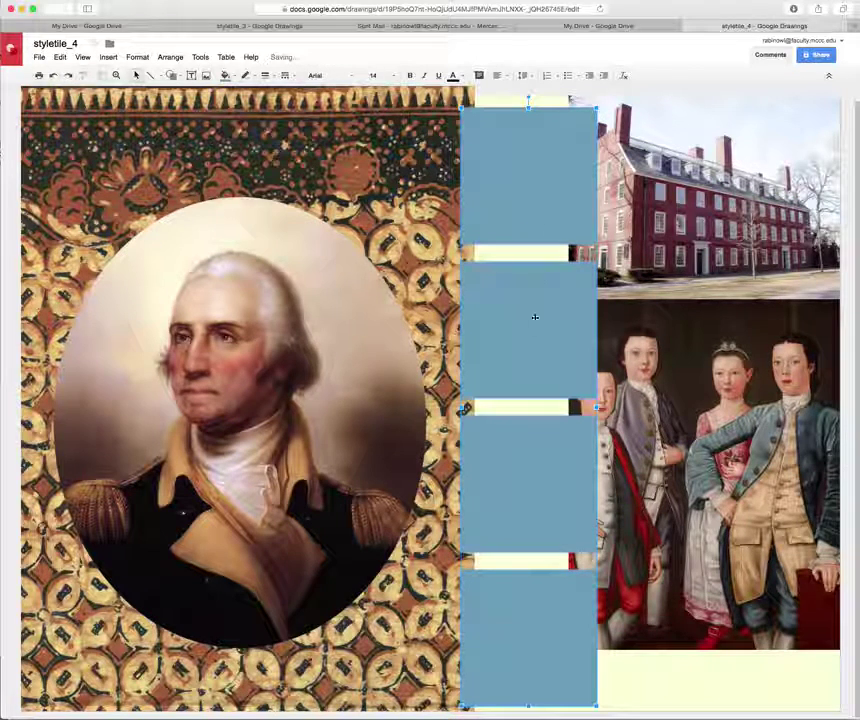
pyautogui.click(640, 708)
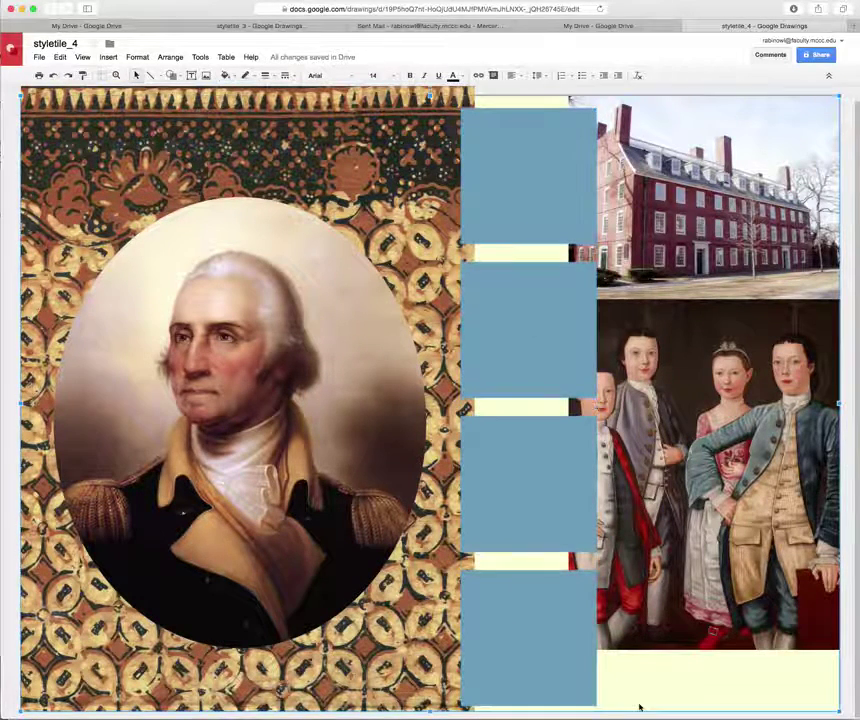
pyautogui.click(554, 677)
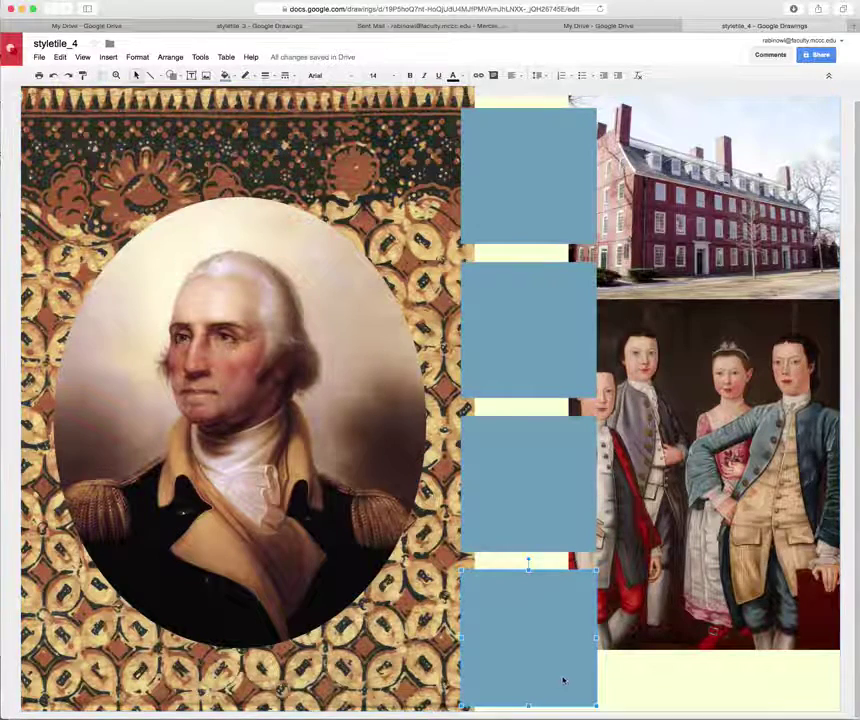
# Fill the bottom rectangle with a custom crimson red.
pyautogui.click(231, 76)
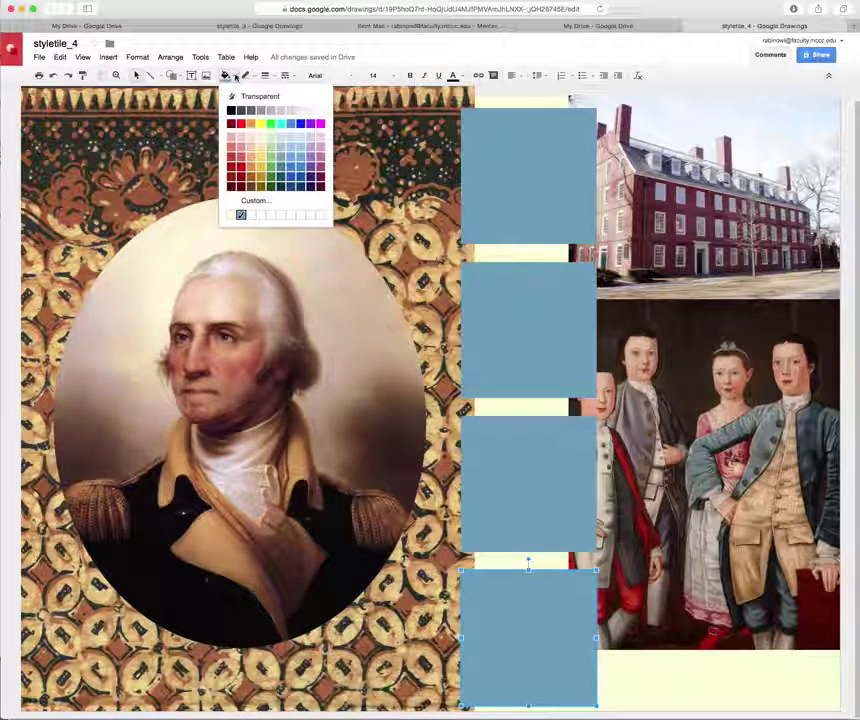
pyautogui.click(264, 202)
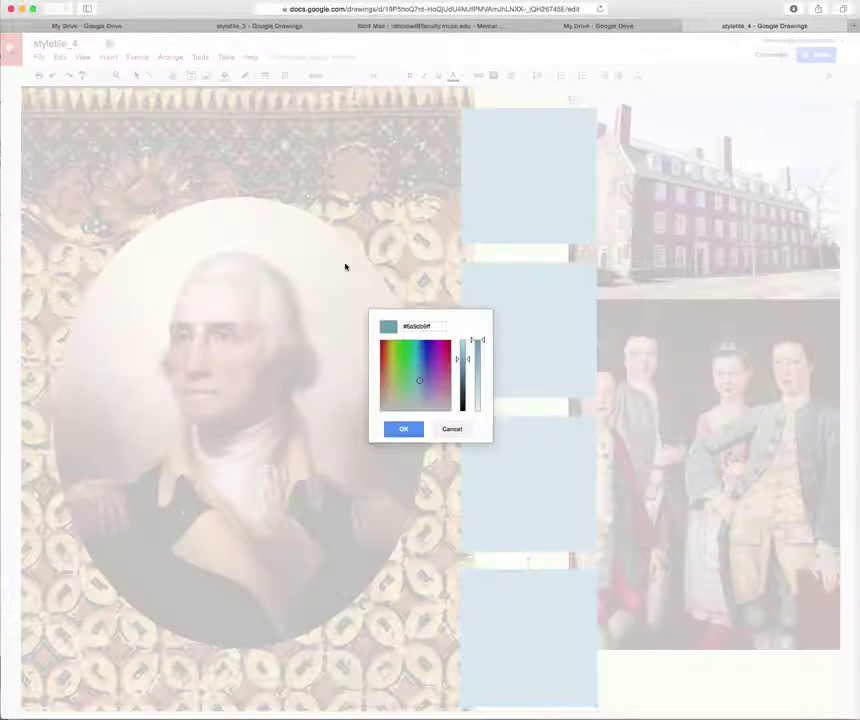
pyautogui.moveTo(419, 383)
pyautogui.mouseDown()
pyautogui.moveTo(440, 363)
pyautogui.moveTo(440, 386)
pyautogui.moveTo(450, 366)
pyautogui.mouseUp()
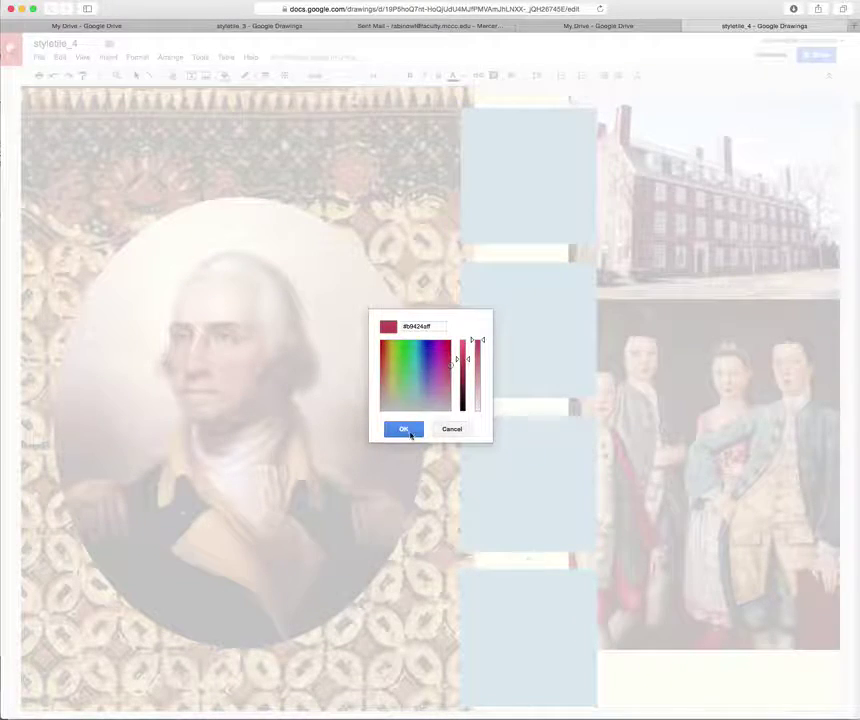
pyautogui.click(405, 429)
# Fill the third rectangle with a custom burnt red-orange.
pyautogui.click(528, 494)
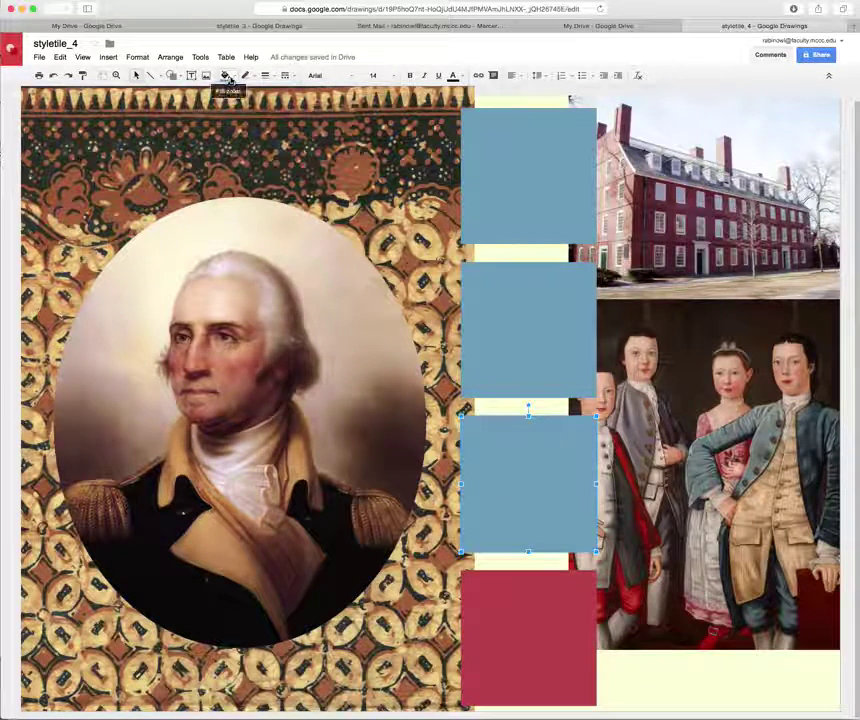
pyautogui.click(227, 76)
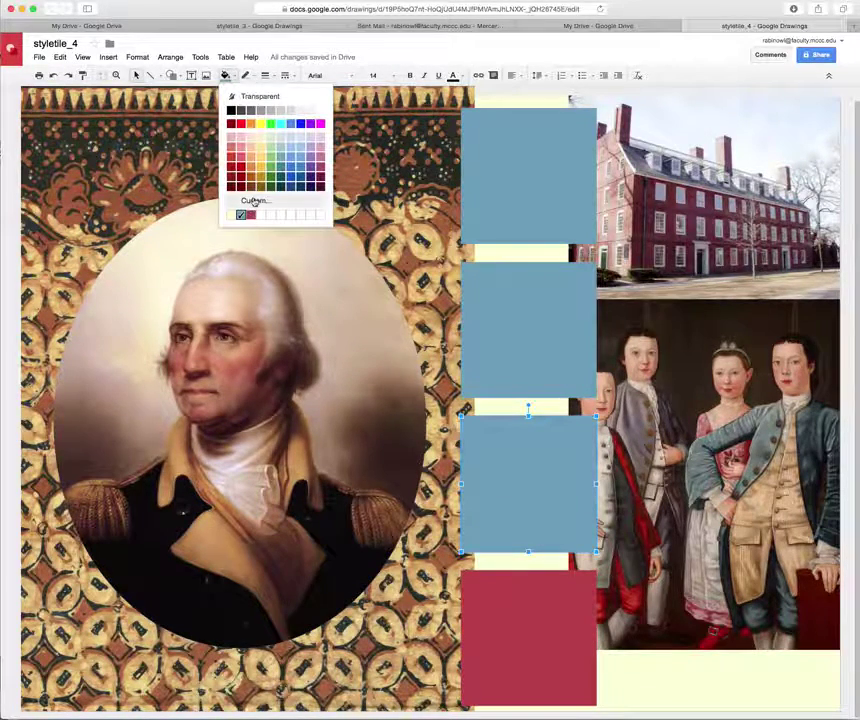
pyautogui.click(254, 200)
pyautogui.click(384, 363)
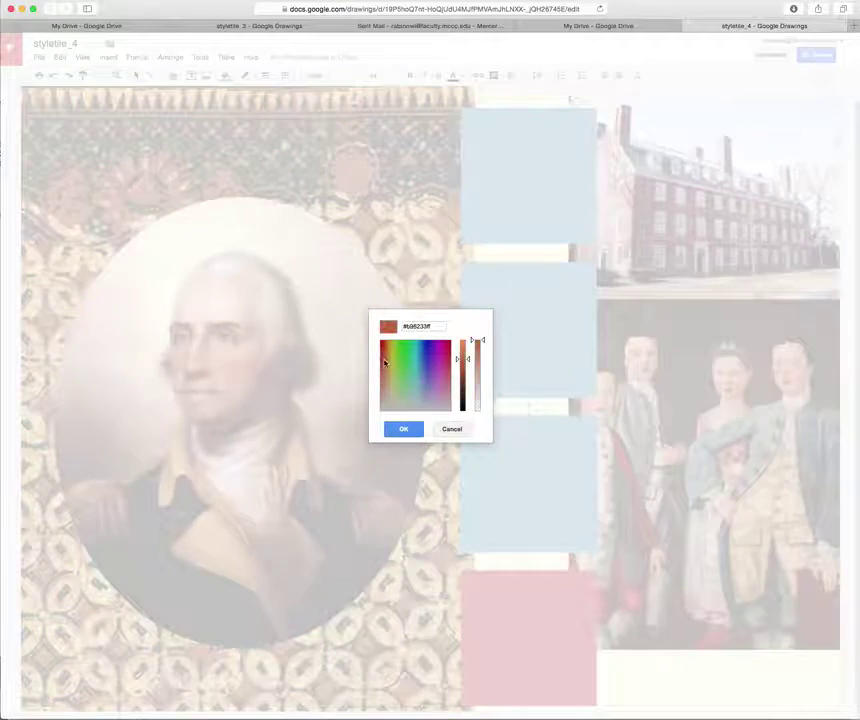
pyautogui.press('Return')
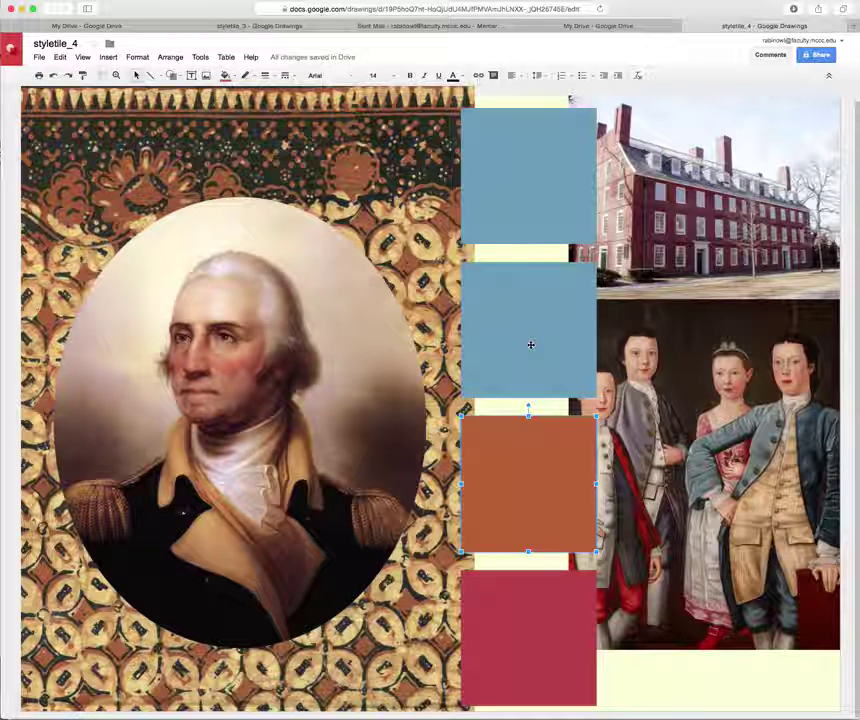
pyautogui.click(531, 346)
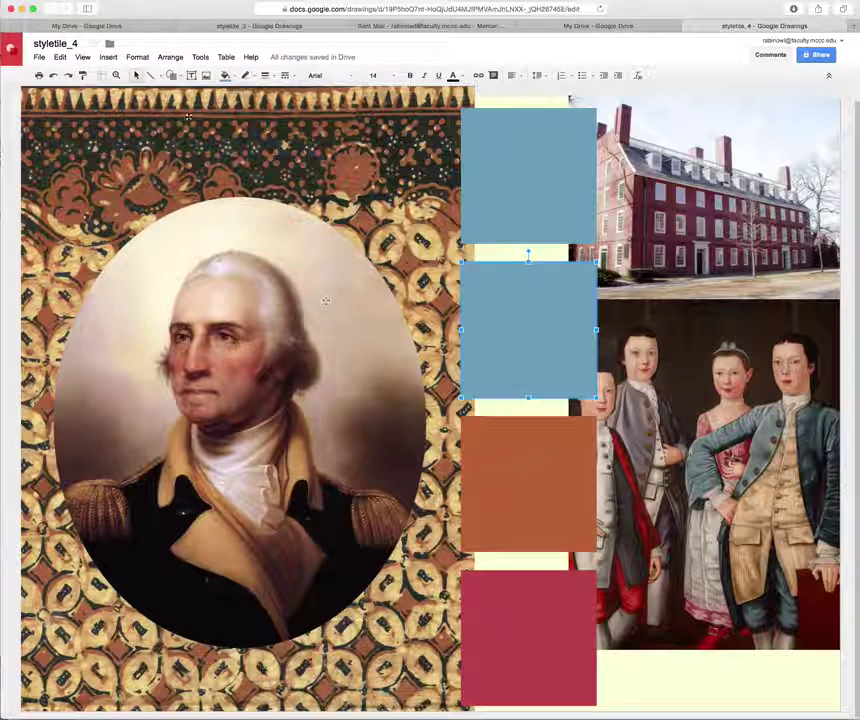
# Give the second rectangle a custom dark reddish-brown fill.
pyautogui.click(225, 76)
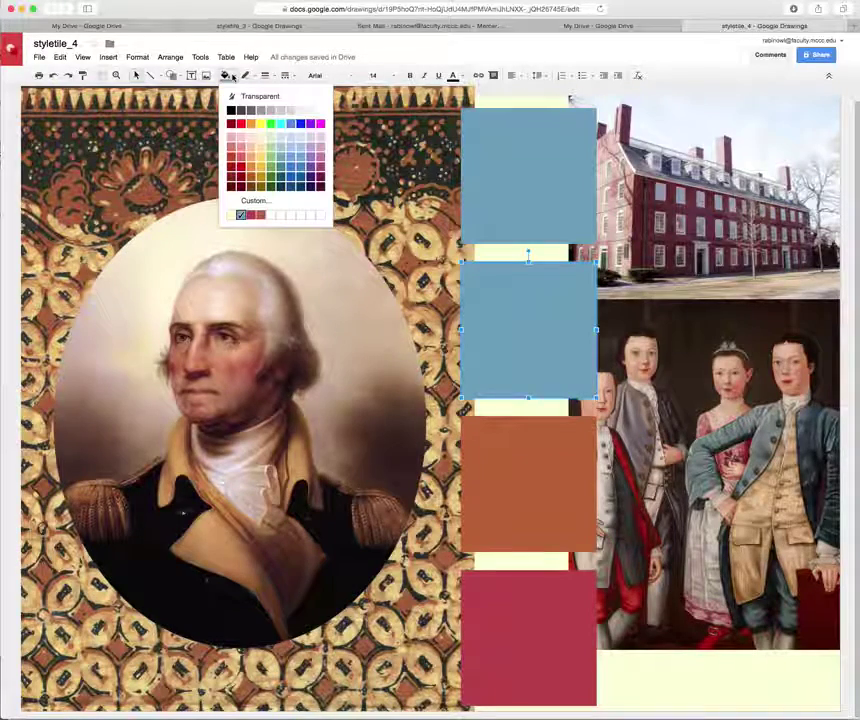
pyautogui.click(257, 202)
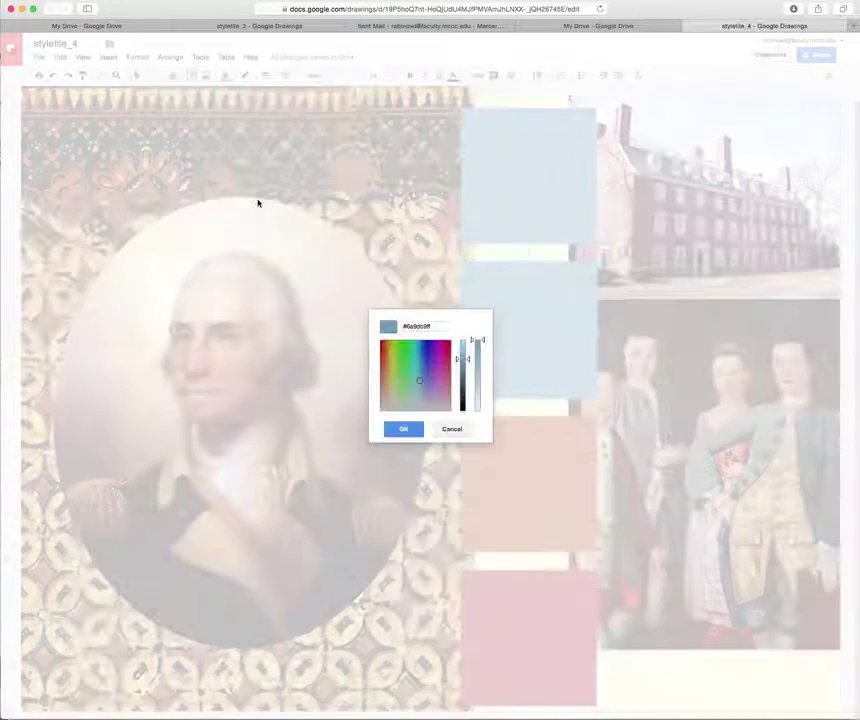
pyautogui.moveTo(417, 380)
pyautogui.mouseDown()
pyautogui.moveTo(380, 380)
pyautogui.moveTo(381, 347)
pyautogui.moveTo(381, 386)
pyautogui.mouseUp()
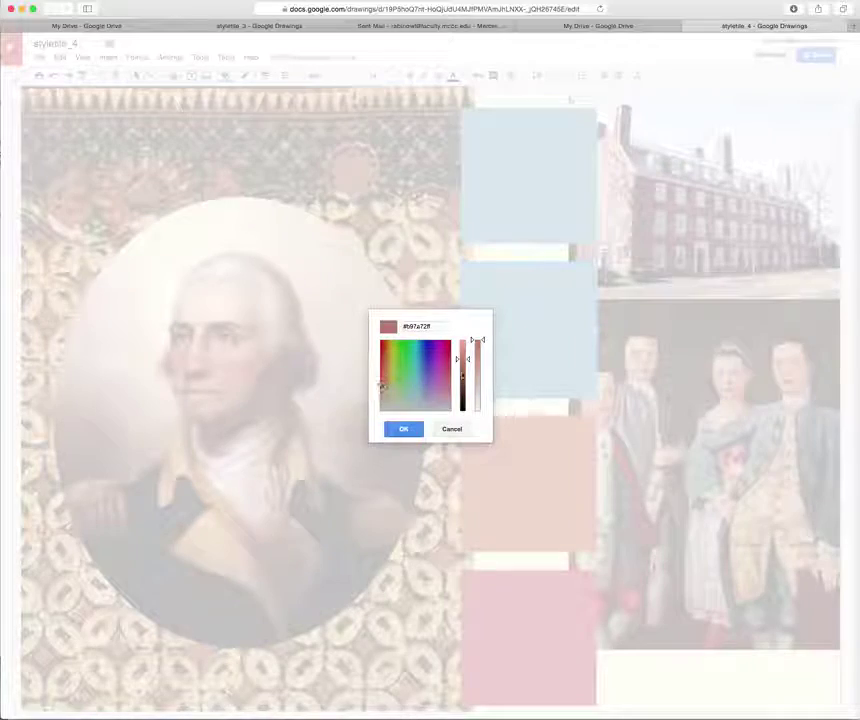
pyautogui.moveTo(474, 348); pyautogui.dragTo(469, 379)
pyautogui.click(404, 428)
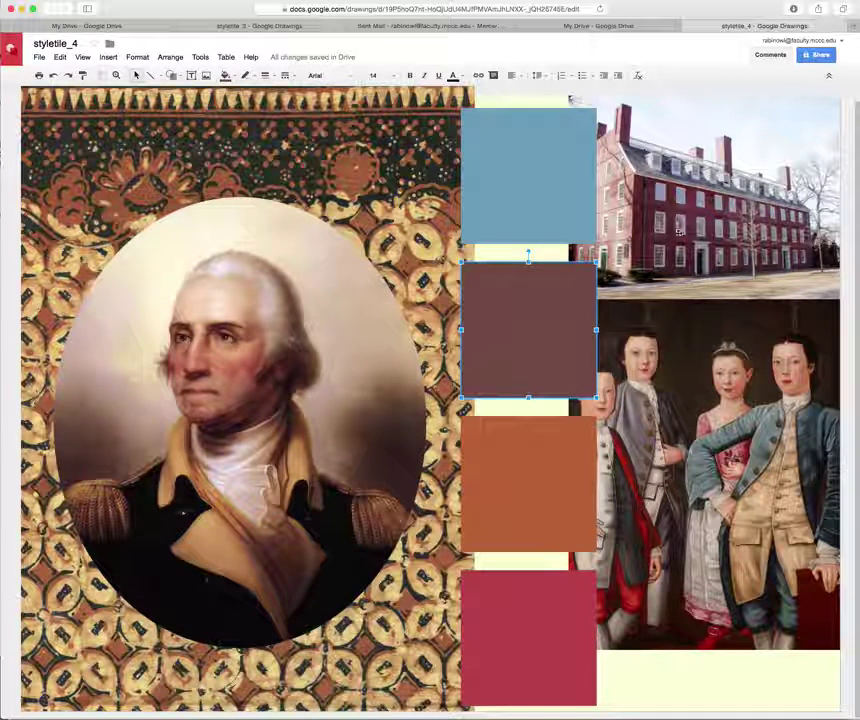
# Share styletile_4 with a colleague's e-mail address as an editor and send the invite.
pyautogui.click(819, 56)
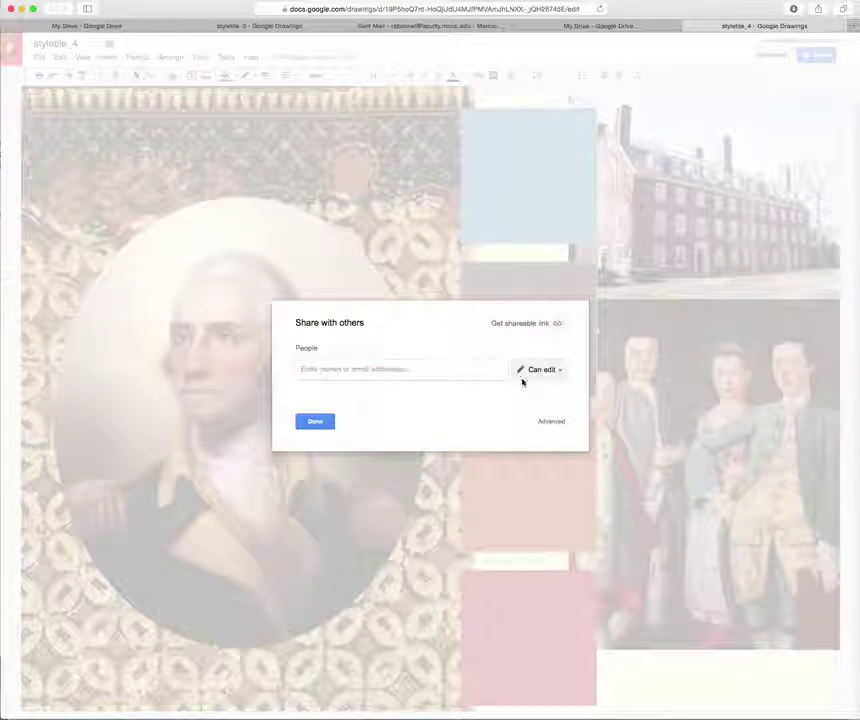
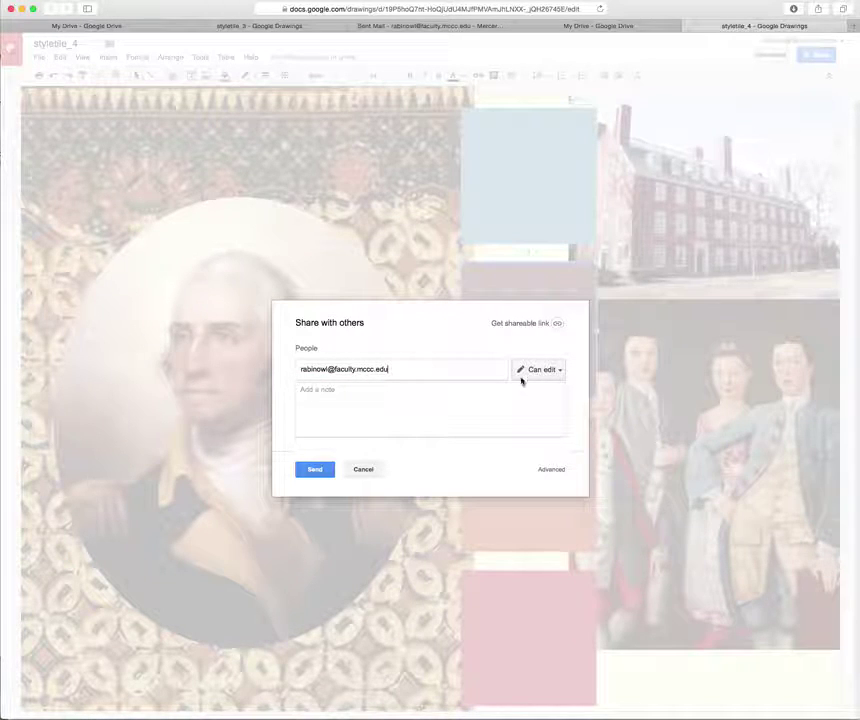
pyautogui.click(314, 470)
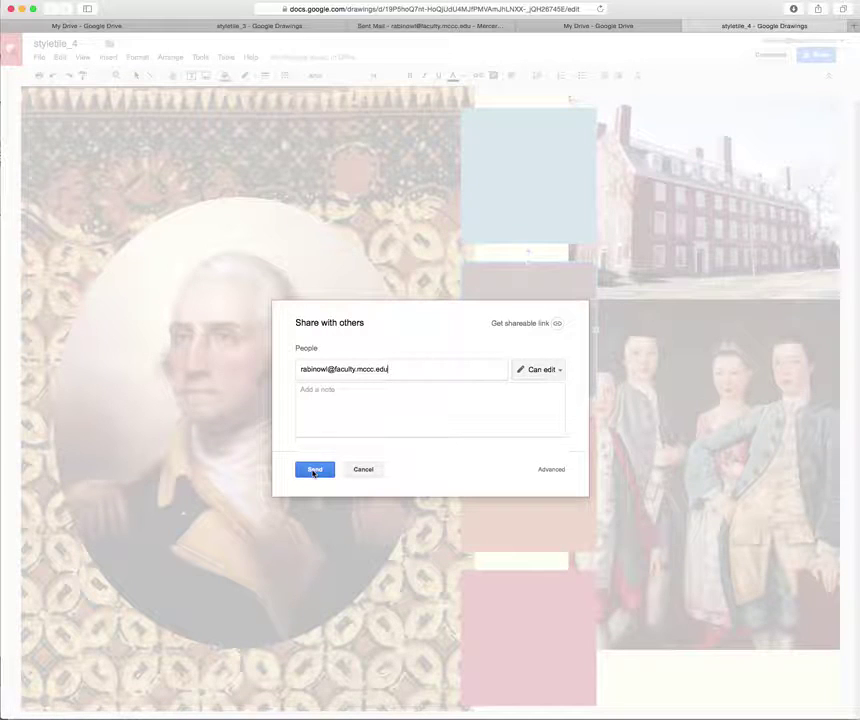